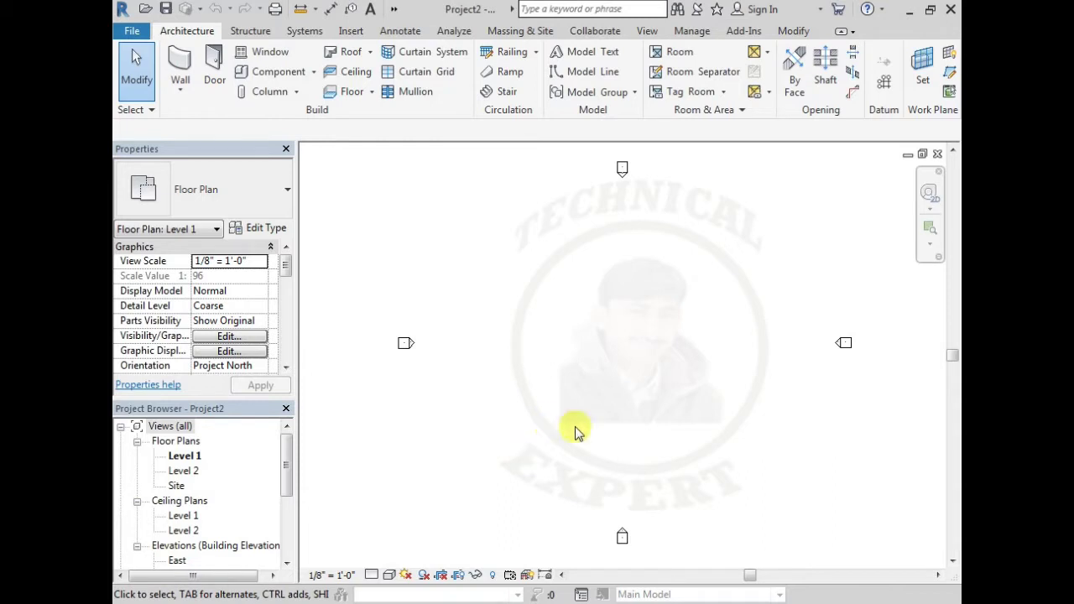
Start the Wall command from the Architecture tab on the Level 1 plan.
left_click(181, 63)
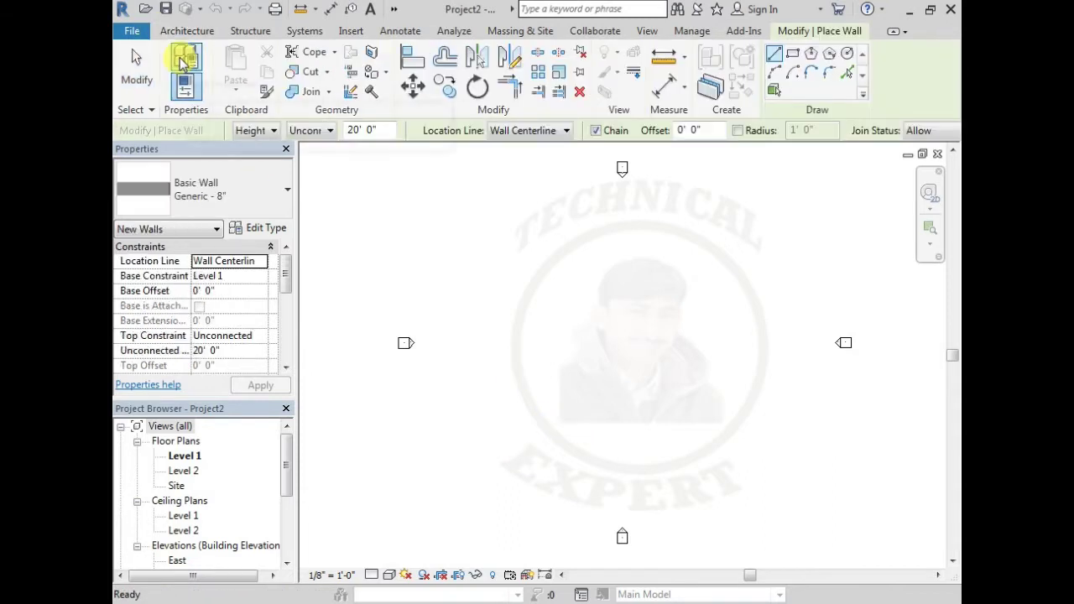
Change the wall type in the Type Selector to Exterior - Brick and CMU on MTL. Stud.
left_click(263, 194)
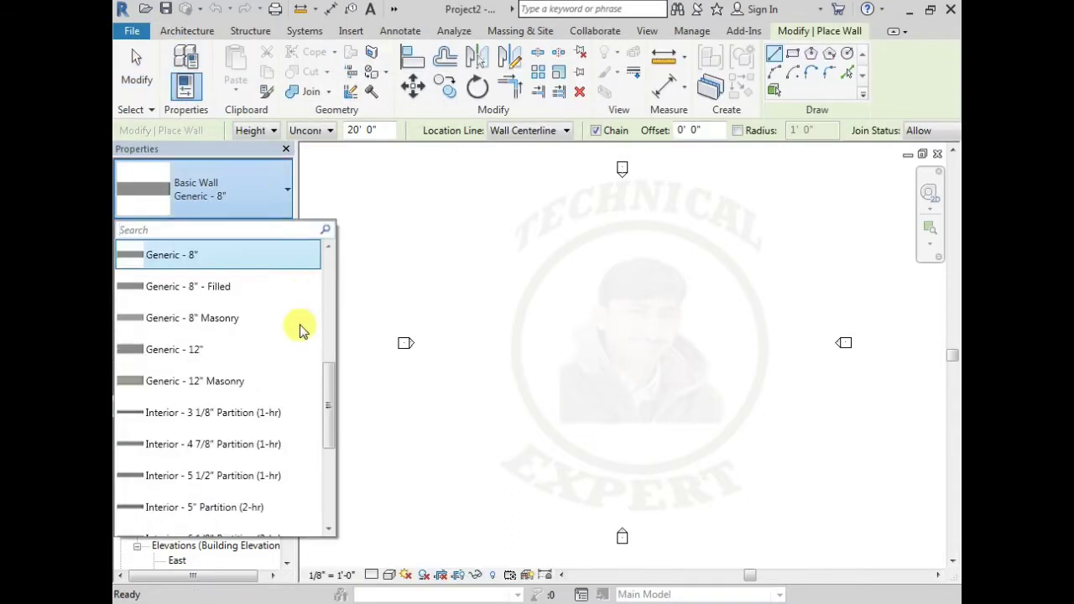
left_click_drag(329, 398, 334, 279)
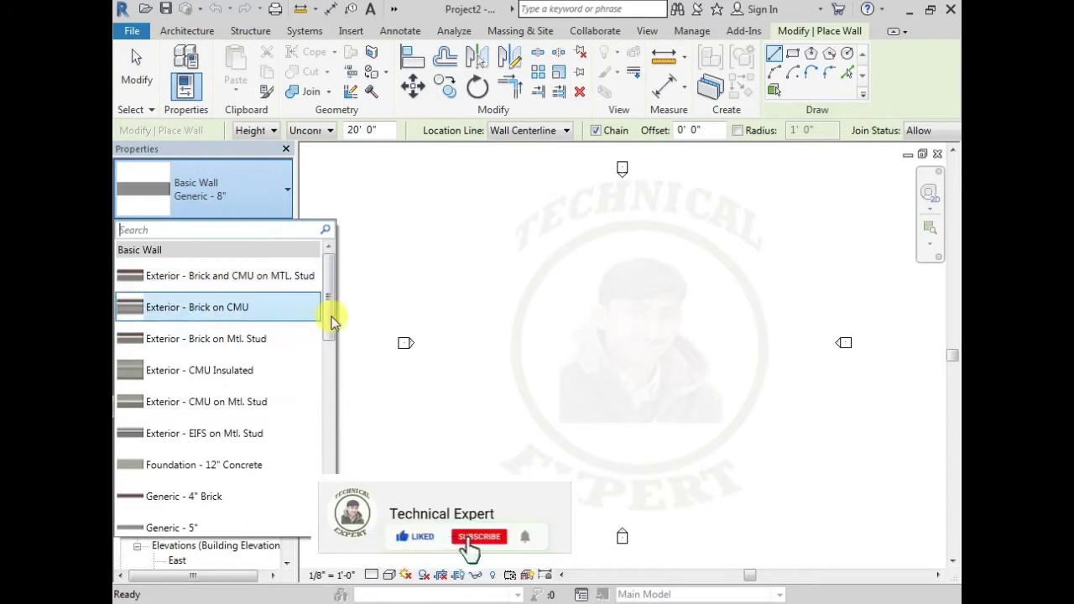
left_click_drag(329, 309, 325, 372)
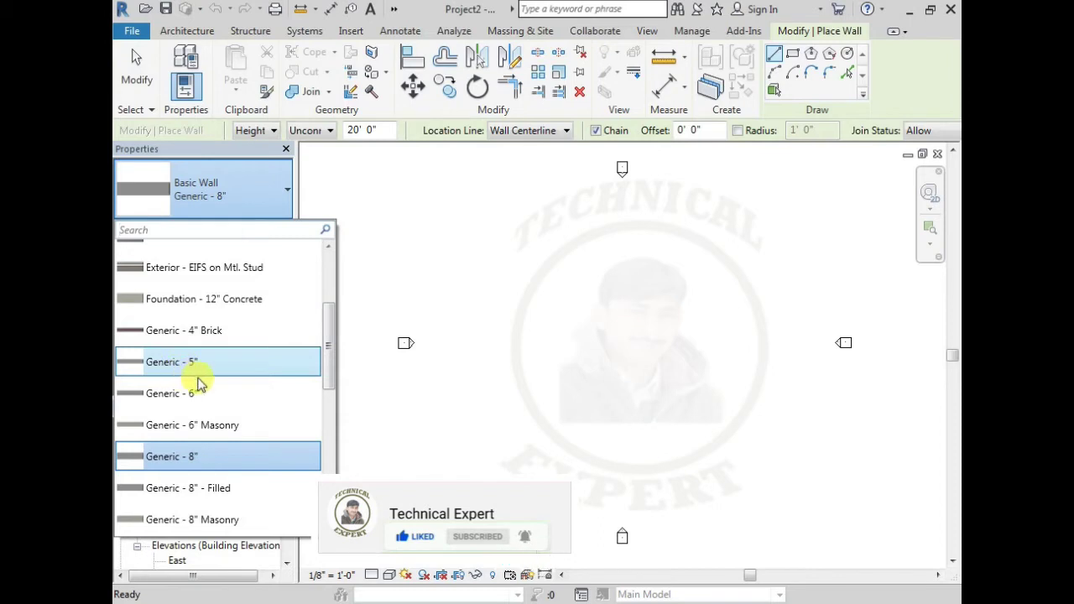
left_click(192, 375)
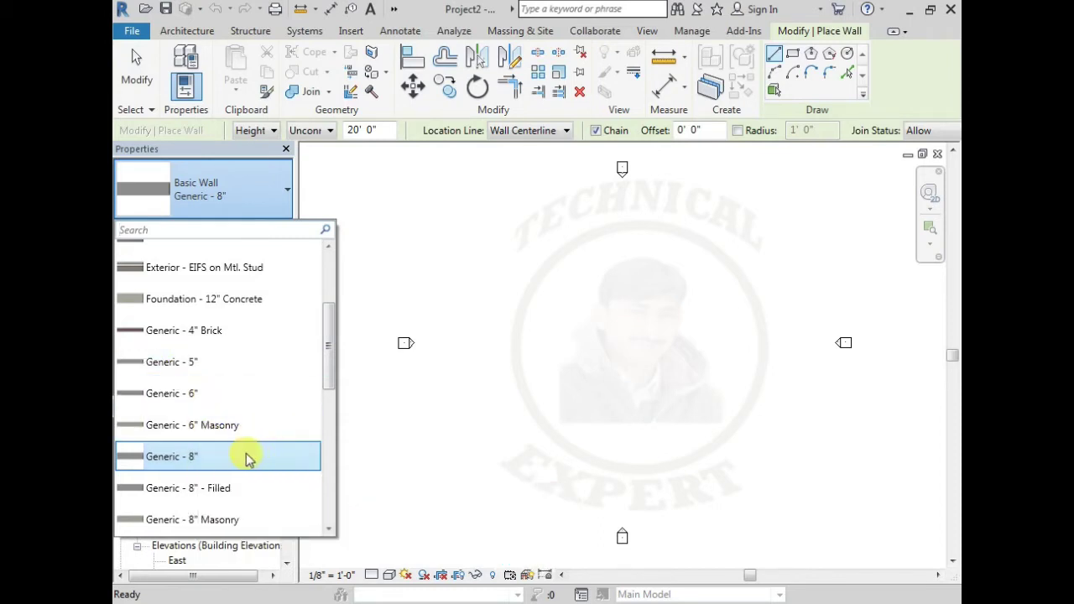
left_click_drag(329, 375, 333, 401)
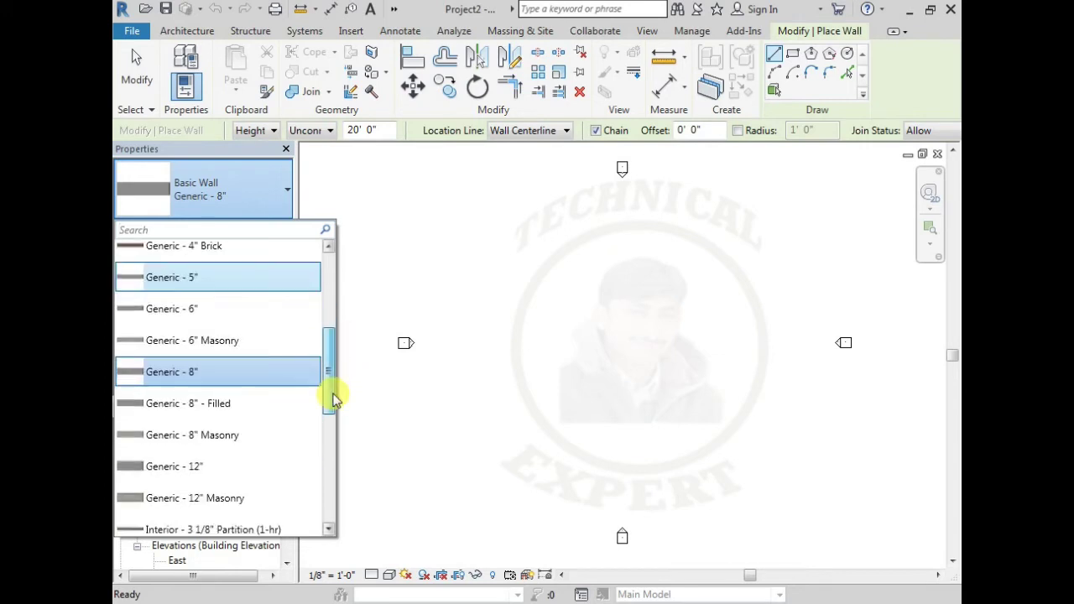
left_click_drag(331, 399, 336, 305)
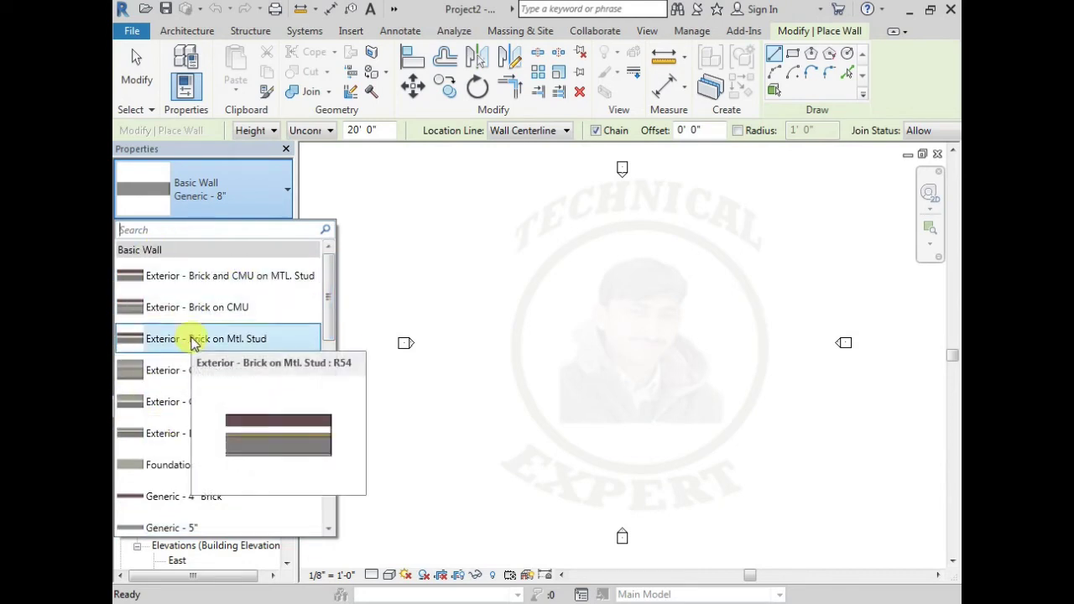
left_click(198, 276)
Draw a 59'-0" horizontal wall between two points and end the wall chain.
left_click(506, 315)
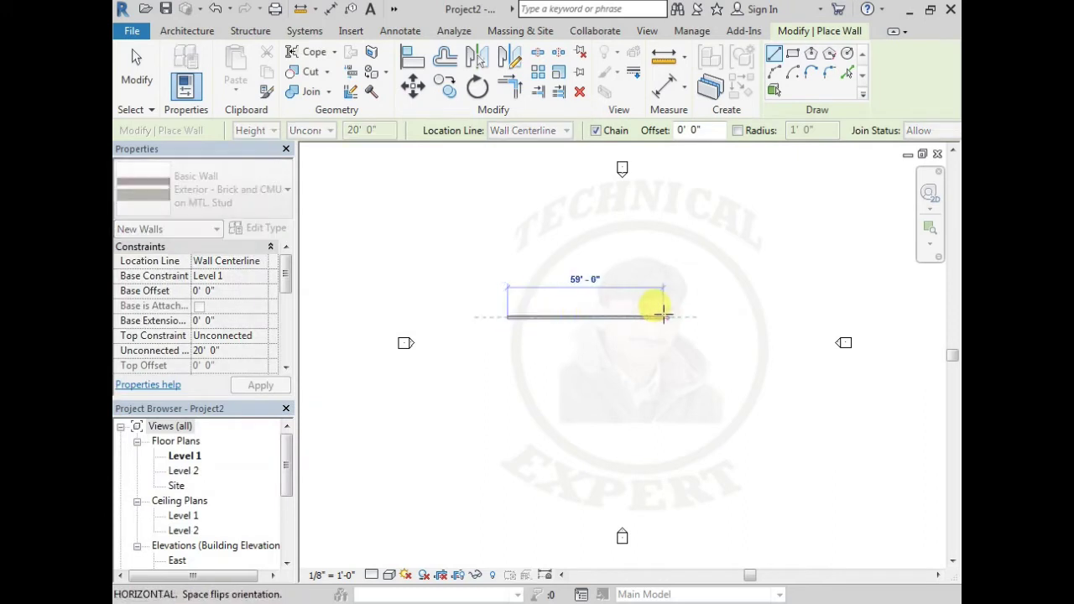
left_click(660, 314)
key("Escape")
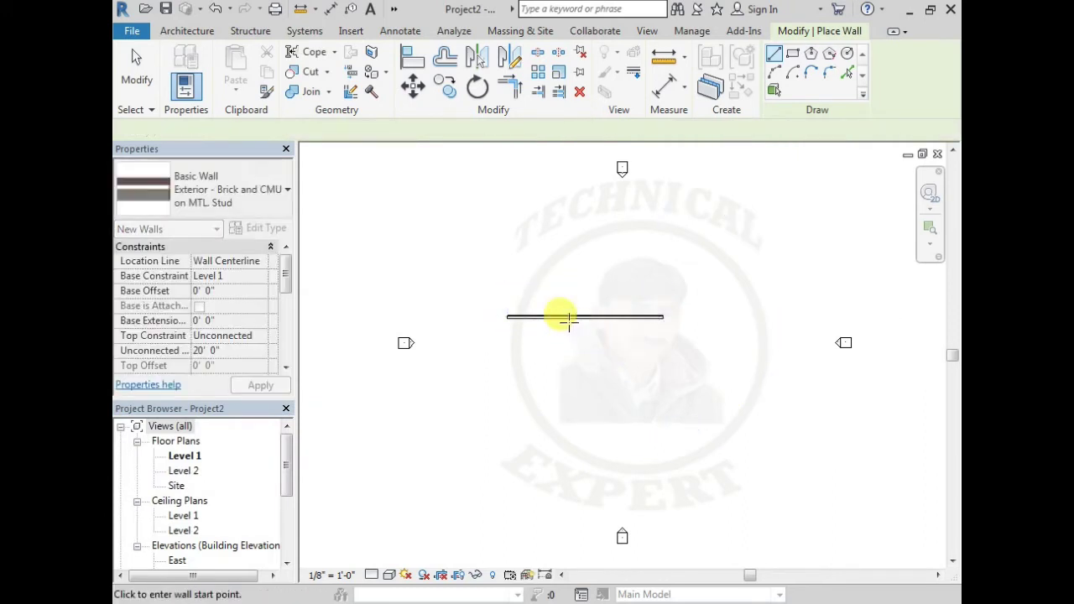
scroll(551, 302, "up", 2)
scroll(492, 312, "up", 2)
middle_click_drag(492, 312, 431, 324)
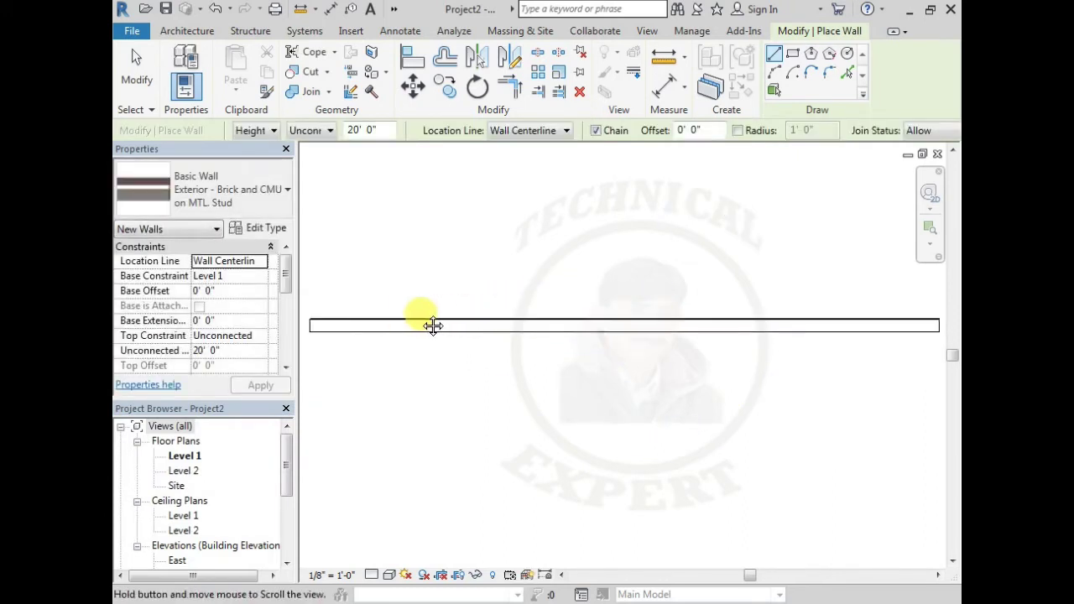
scroll(476, 359, "down", 1)
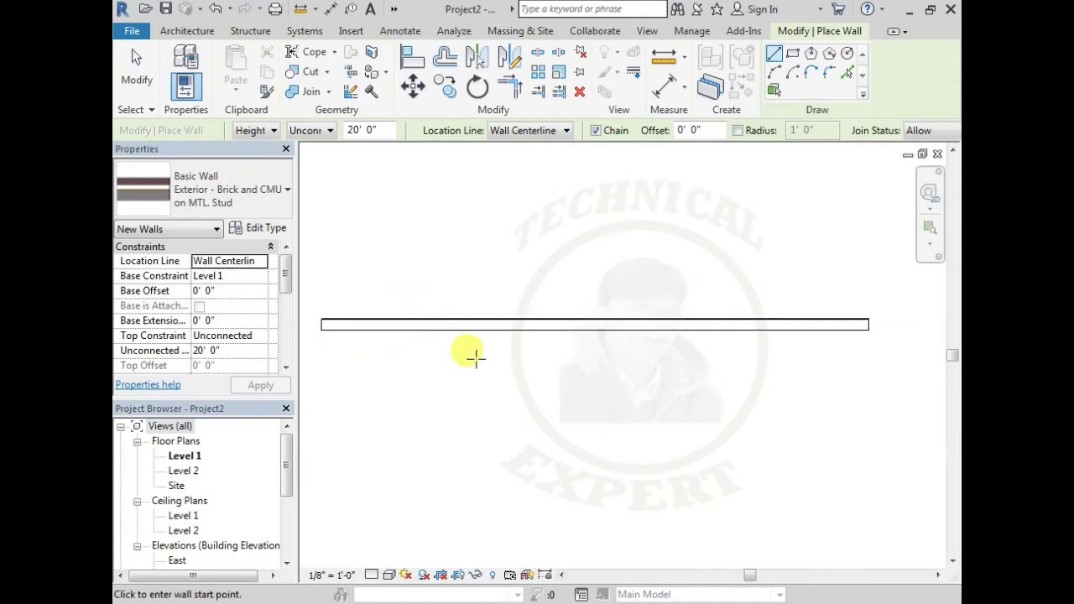
Set the view's detail level to Medium and bring the wall's left end into view.
left_click(370, 576)
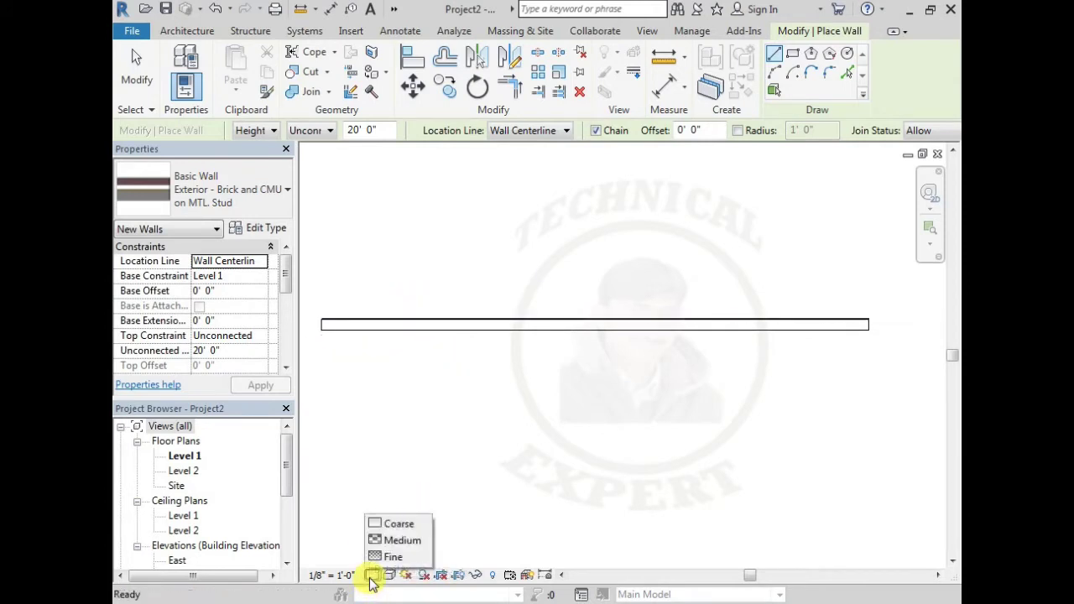
left_click(396, 541)
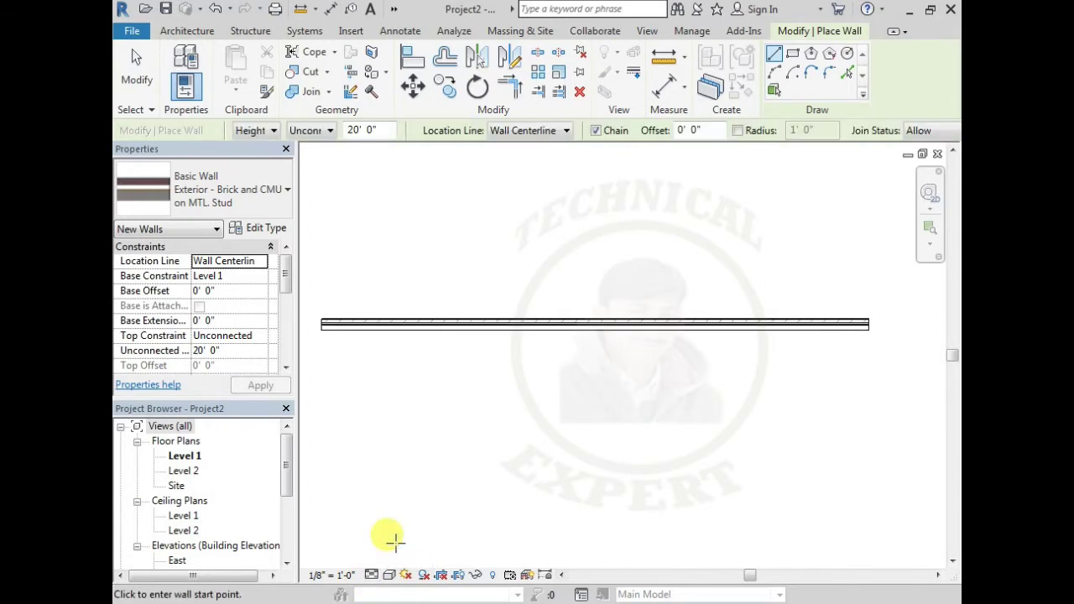
scroll(347, 311, "up", 3)
middle_click_drag(348, 311, 419, 324)
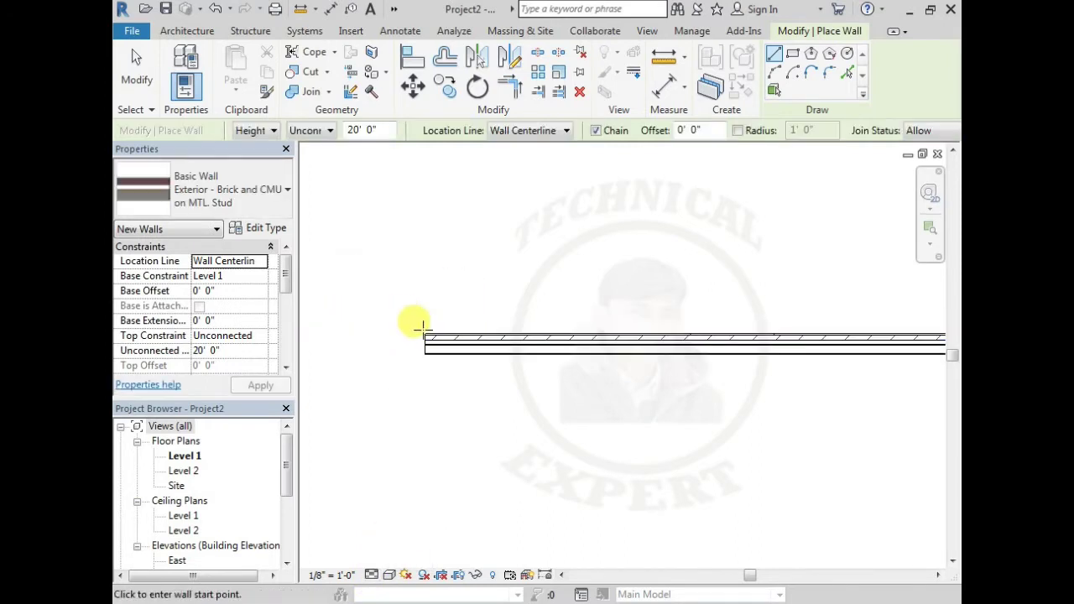
scroll(446, 343, "up", 2)
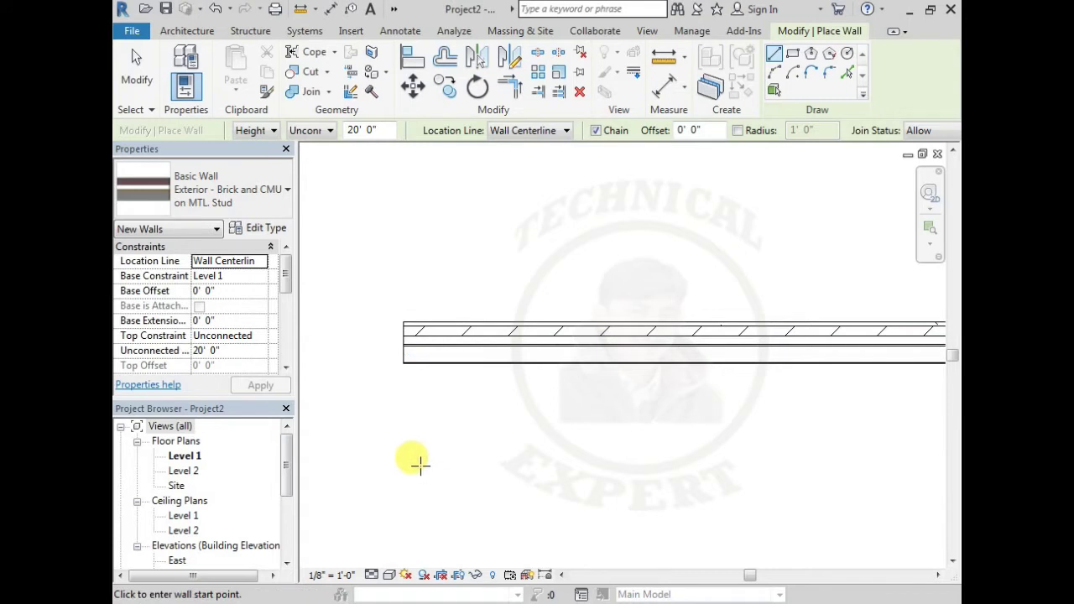
Switch the visual style to Shaded, then Realistic, and zoom in on the wall.
left_click(390, 575)
left_click(402, 507)
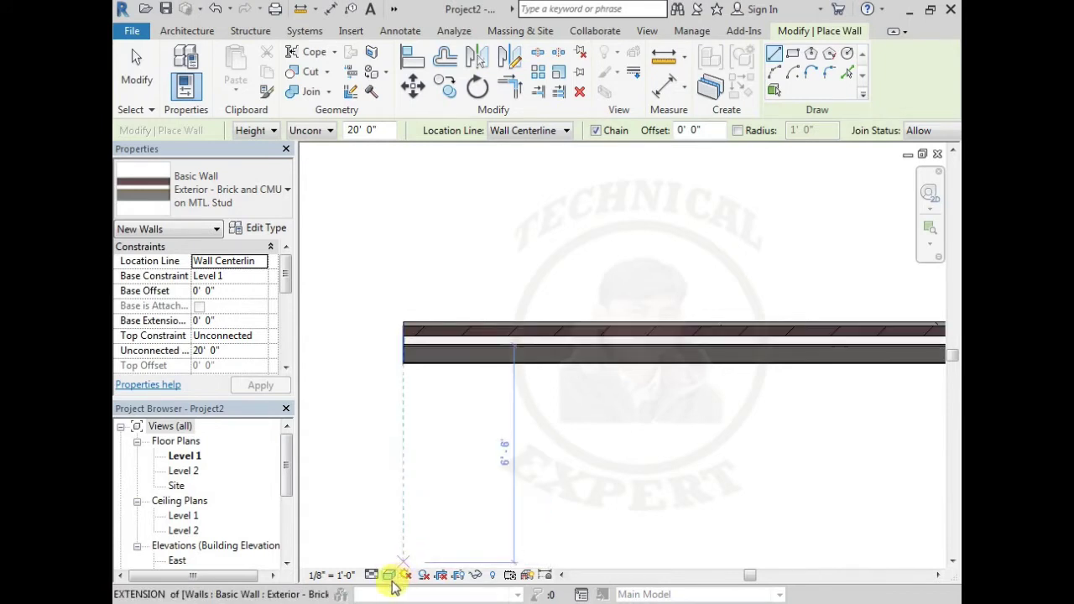
left_click(389, 575)
left_click(413, 540)
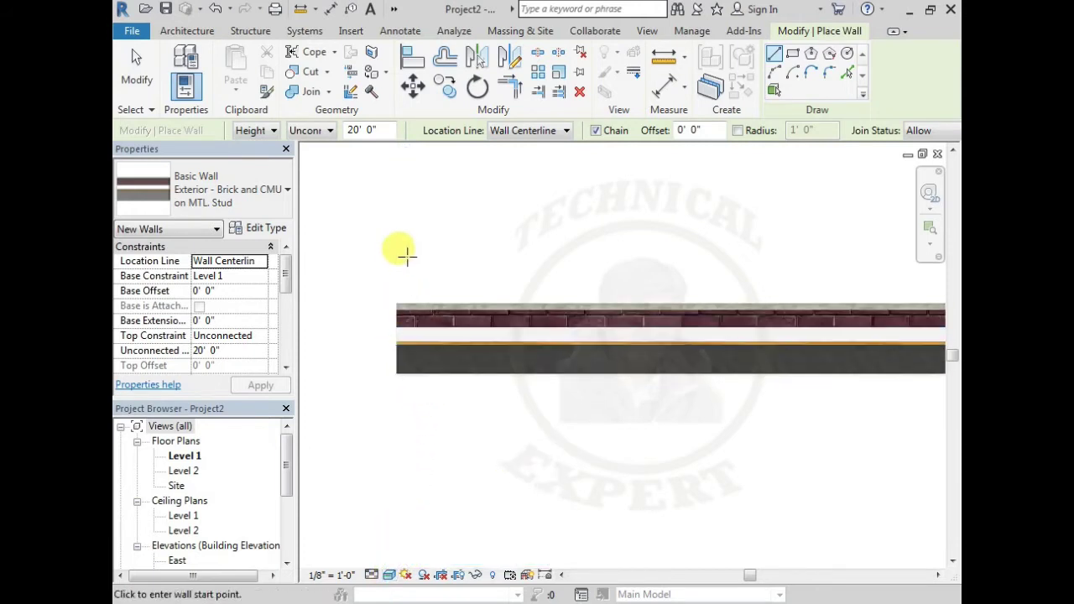
scroll(411, 307, "up", 2)
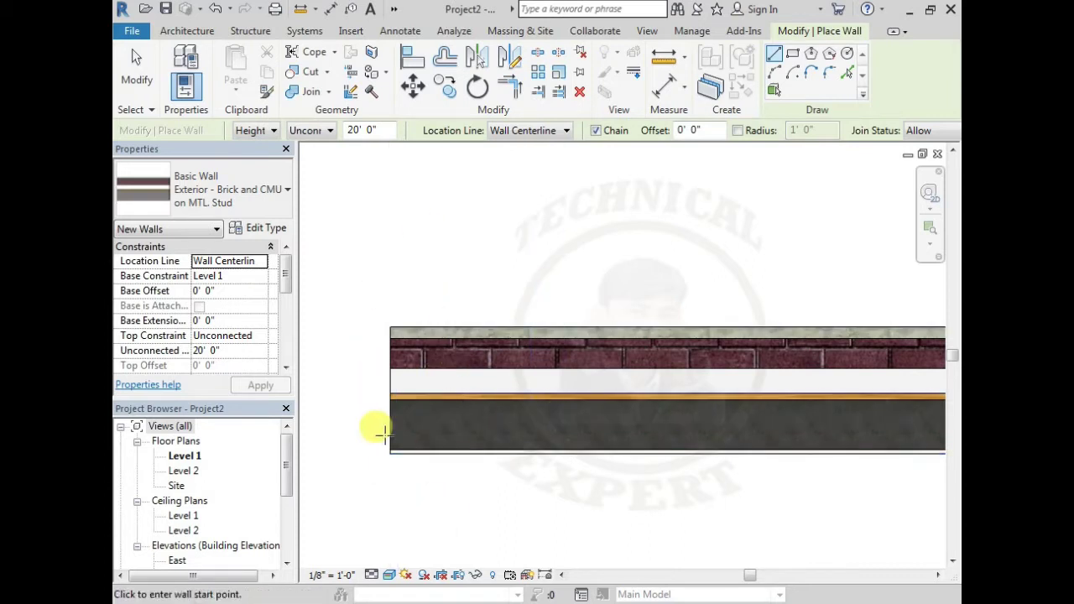
left_click(257, 227)
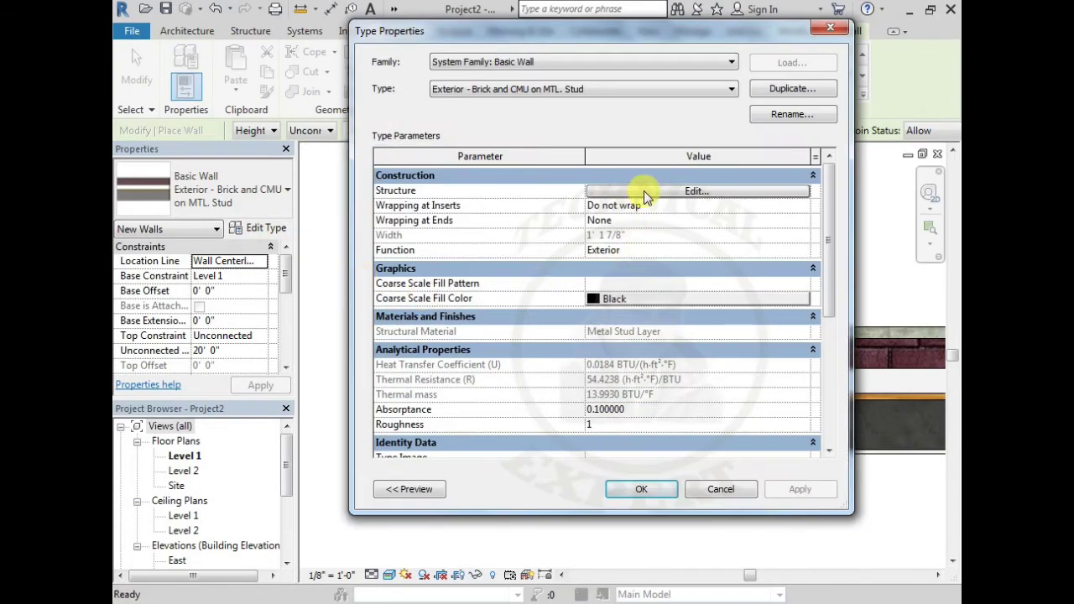
left_click(644, 191)
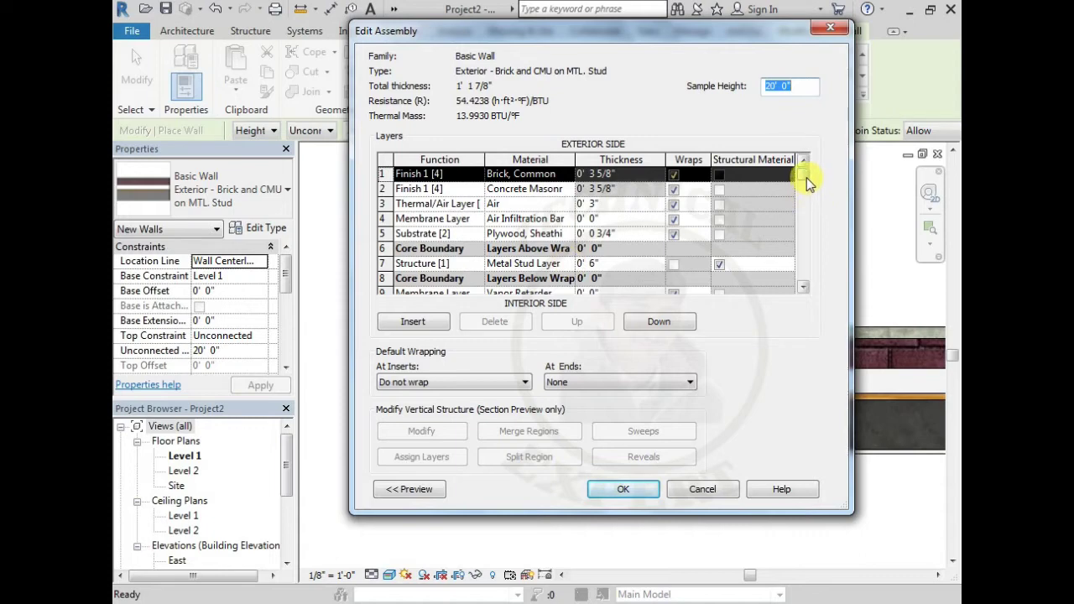
left_click(801, 289)
left_click(801, 289)
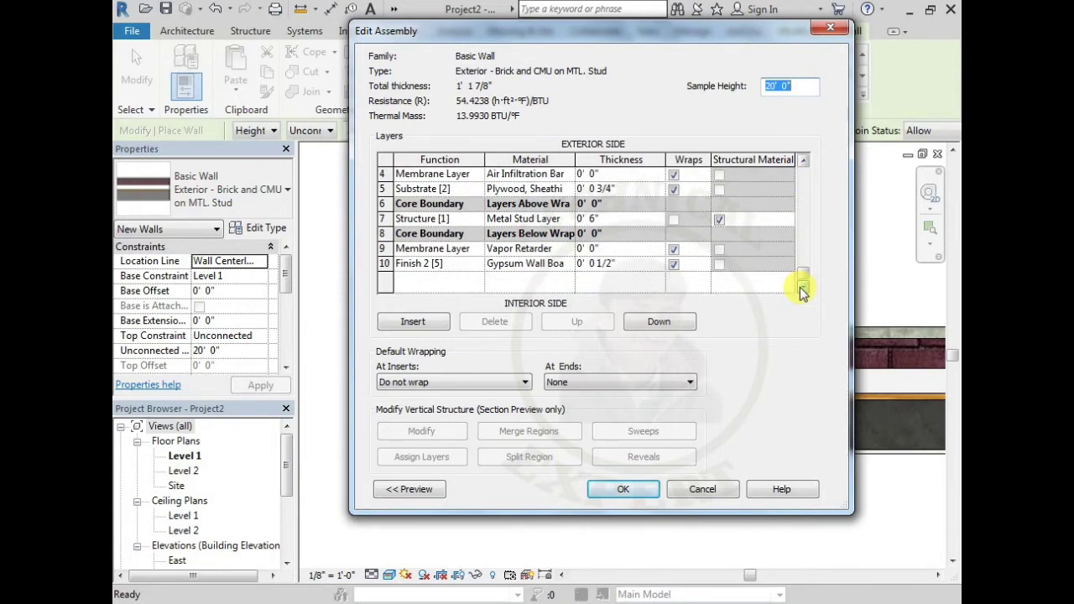
left_click(801, 161)
left_click(801, 161)
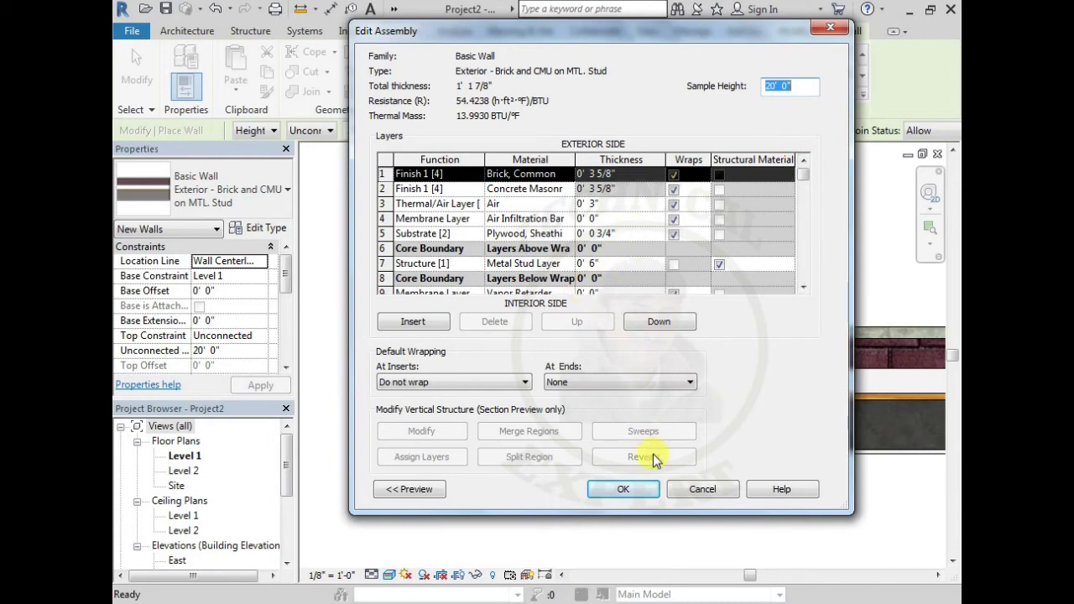
left_click(698, 489)
left_click(698, 489)
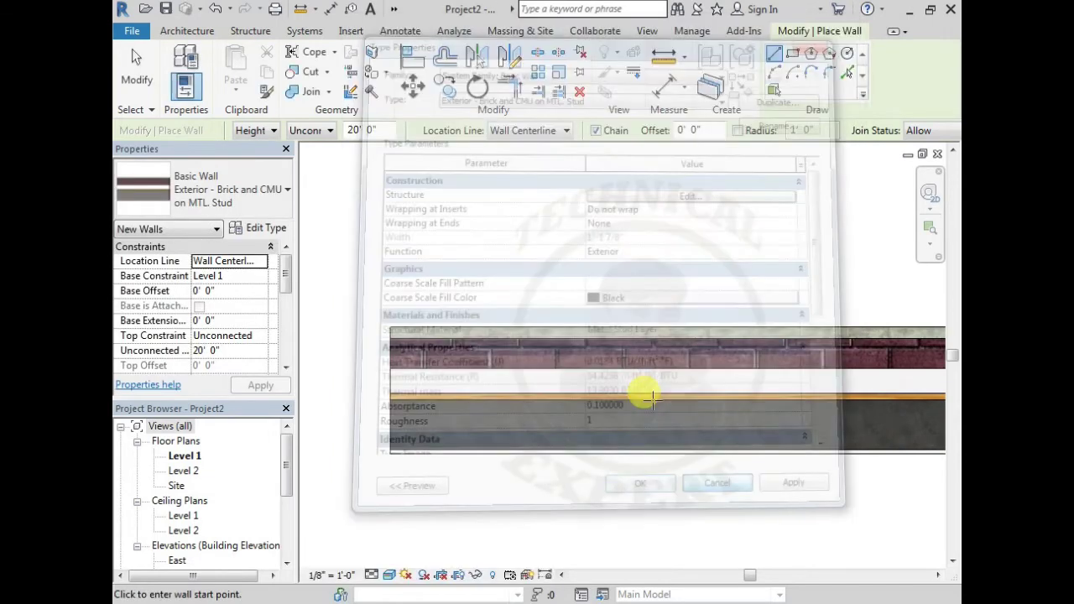
key("Escape")
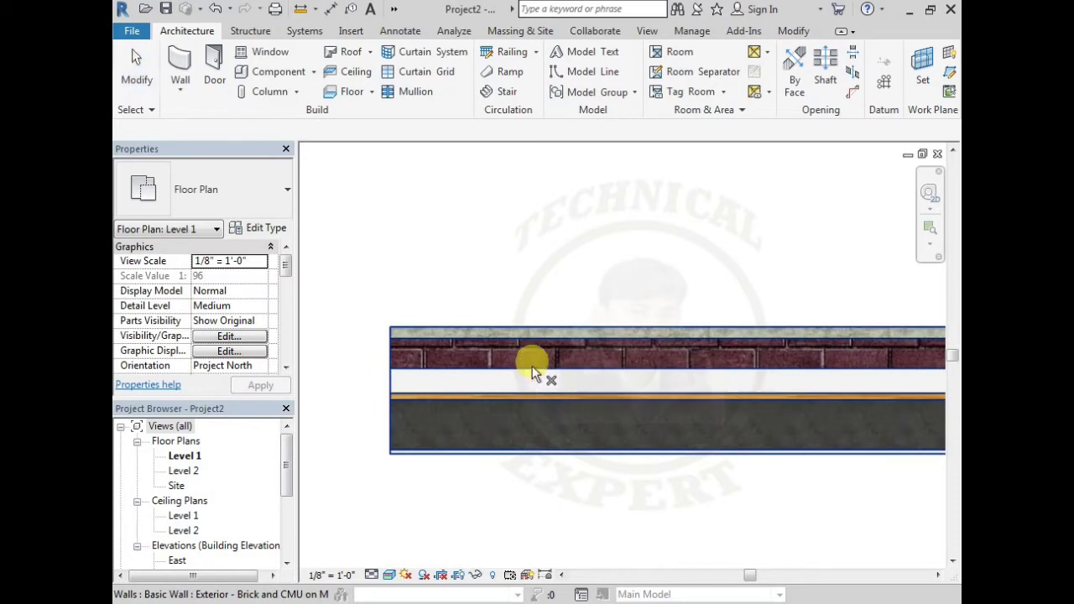
Pan the plan and delete the existing wall from Level 1.
scroll(504, 394, "down", 2)
scroll(587, 344, "down", 2)
middle_click_drag(600, 335, 376, 408)
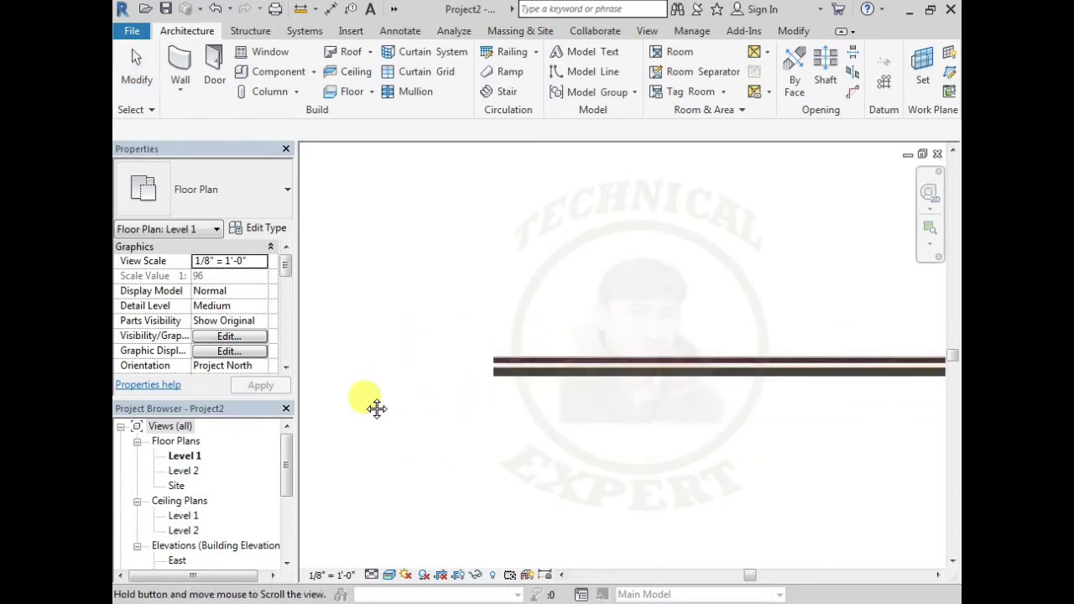
left_click_drag(556, 364, 486, 460)
left_click(517, 448)
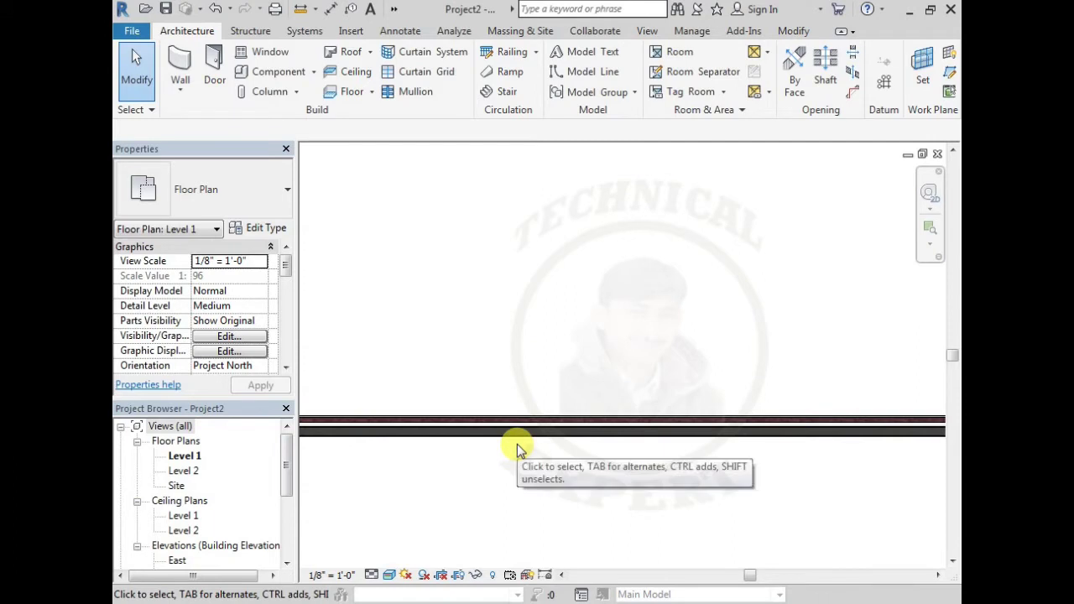
left_click(495, 426)
key("Delete")
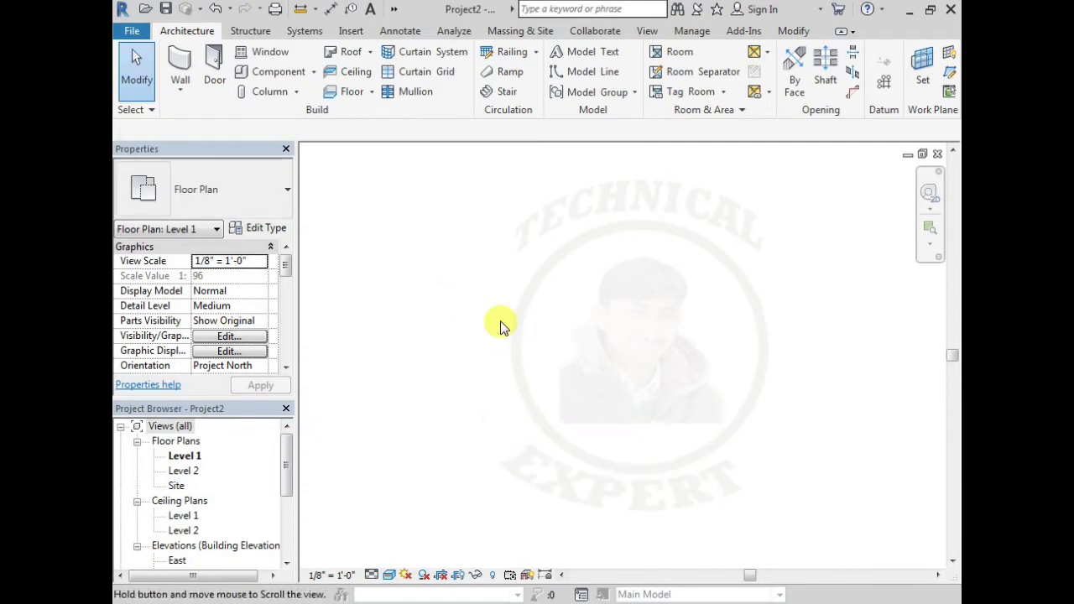
left_click(185, 455)
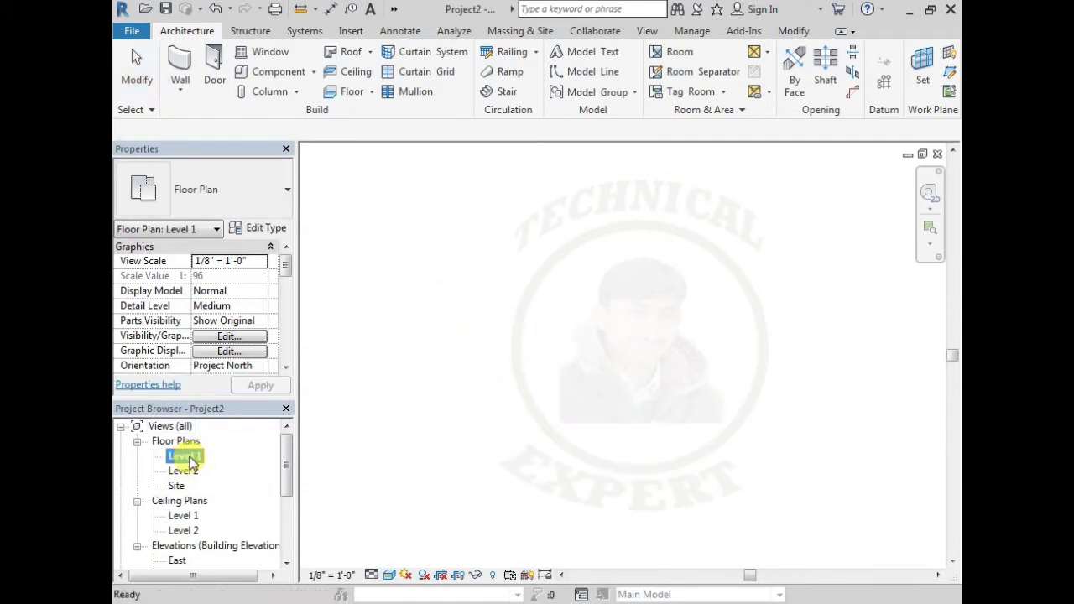
Start a new wall with the Generic - 8" type and place its start point.
left_click(192, 60)
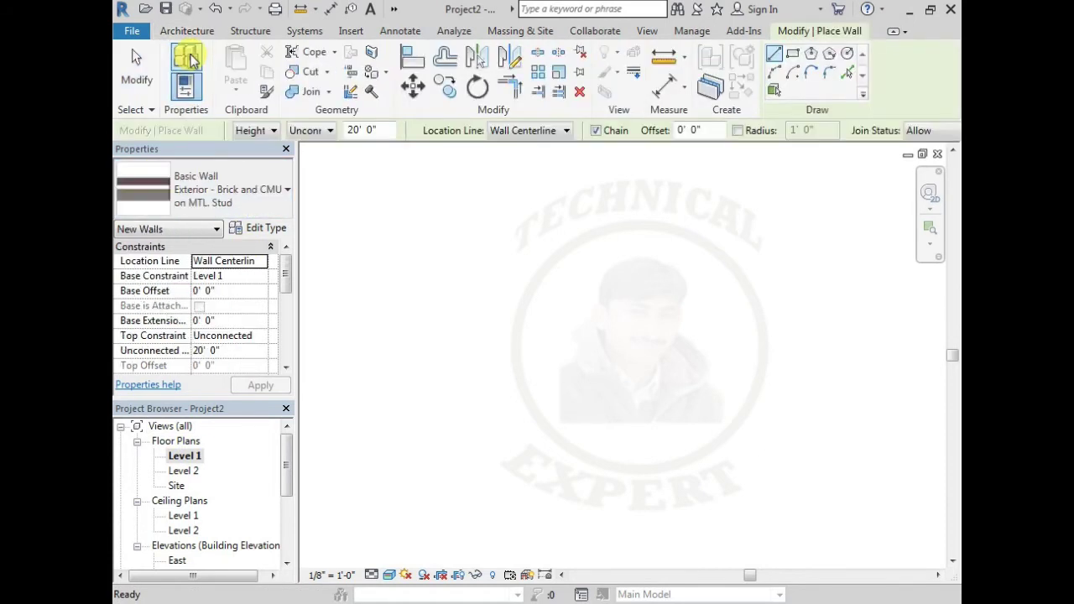
left_click(252, 178)
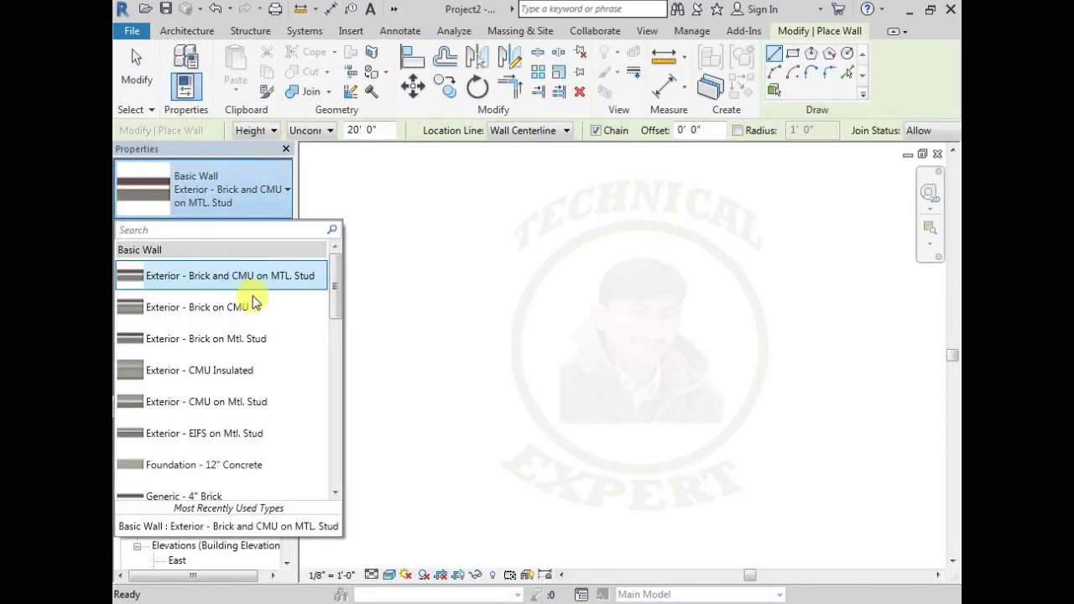
scroll(252, 318, "down", 2)
scroll(256, 343, "down", 1)
scroll(260, 370, "down", 1)
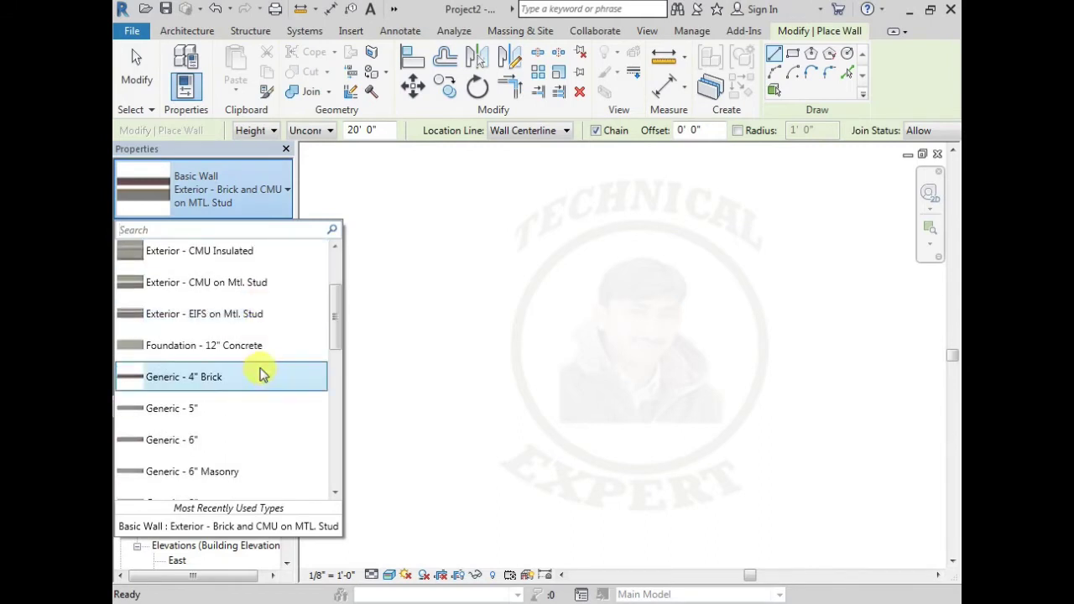
scroll(261, 373, "down", 1)
left_click(218, 469)
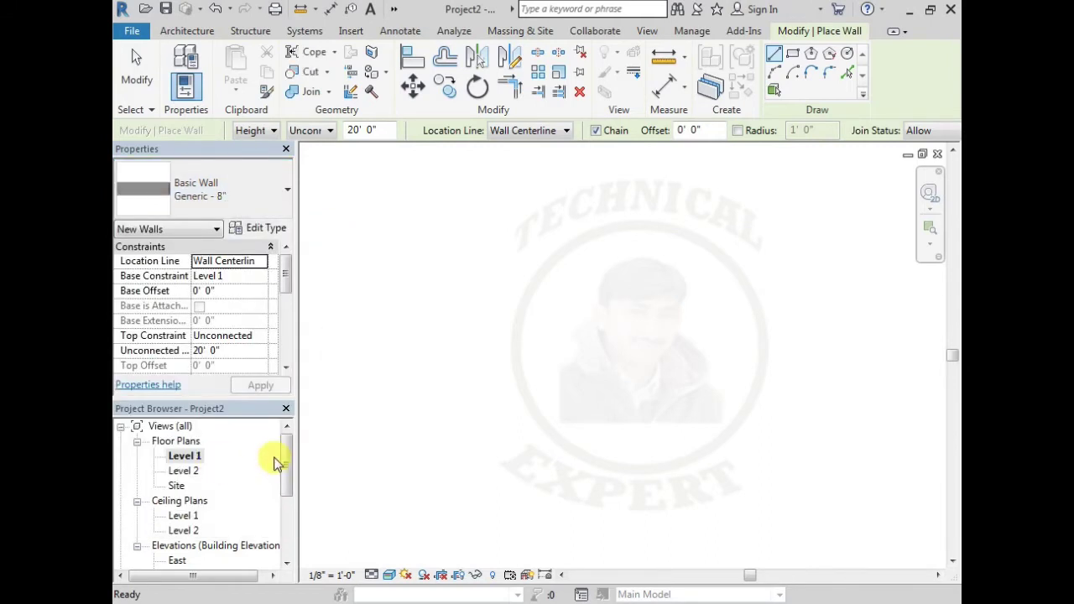
left_click(412, 346)
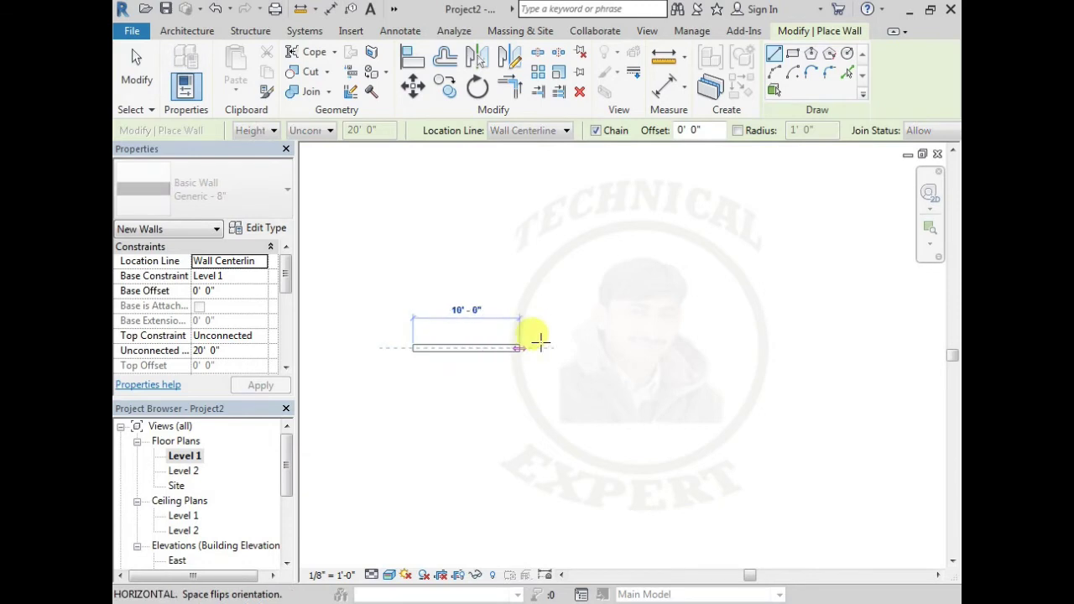
Finish the Generic - 8" wall at 20' 6" long and zoom around it.
left_click(633, 344)
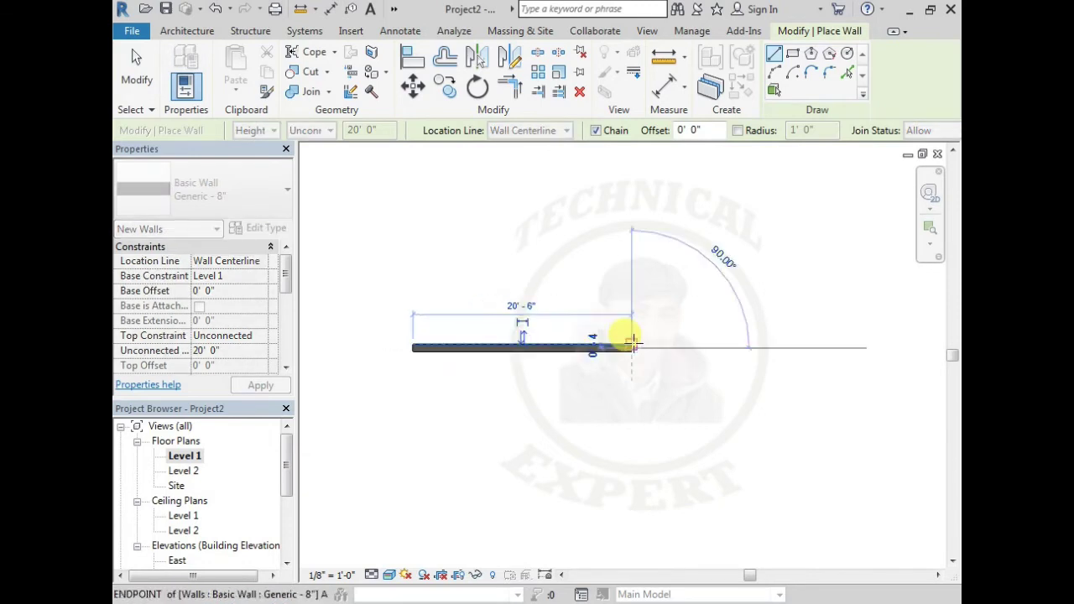
key("Escape")
scroll(361, 378, "up", 4)
scroll(509, 310, "up", 2)
middle_click_drag(513, 330, 431, 353)
scroll(431, 353, "up", 2)
scroll(383, 395, "up", 1)
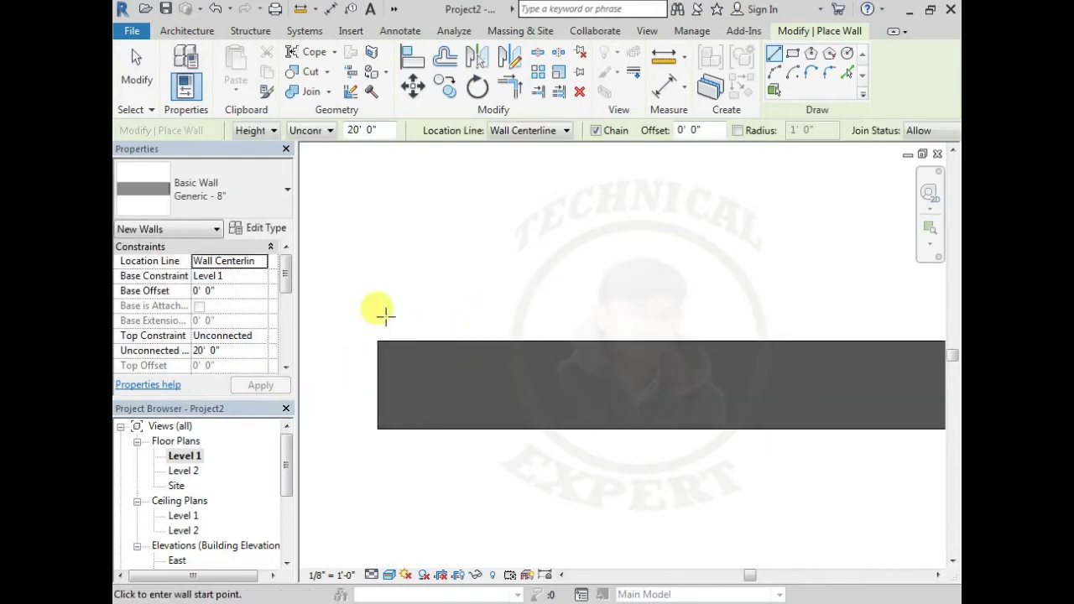
scroll(394, 323, "up", 2)
scroll(462, 312, "up", 1)
mouse_move(386, 360)
middle_mouse_down()
mouse_move(462, 311)
mouse_move(352, 360)
middle_mouse_up()
scroll(453, 342, "down", 1)
scroll(466, 333, "down", 3)
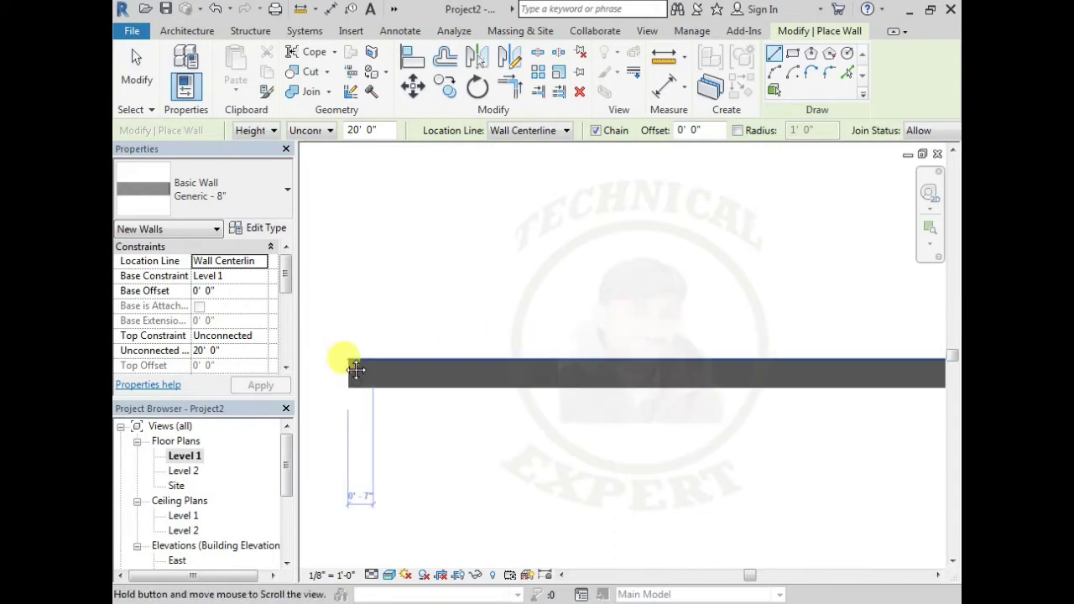
scroll(422, 344, "down", 1)
scroll(422, 344, "down", 1)
scroll(422, 344, "down", 1)
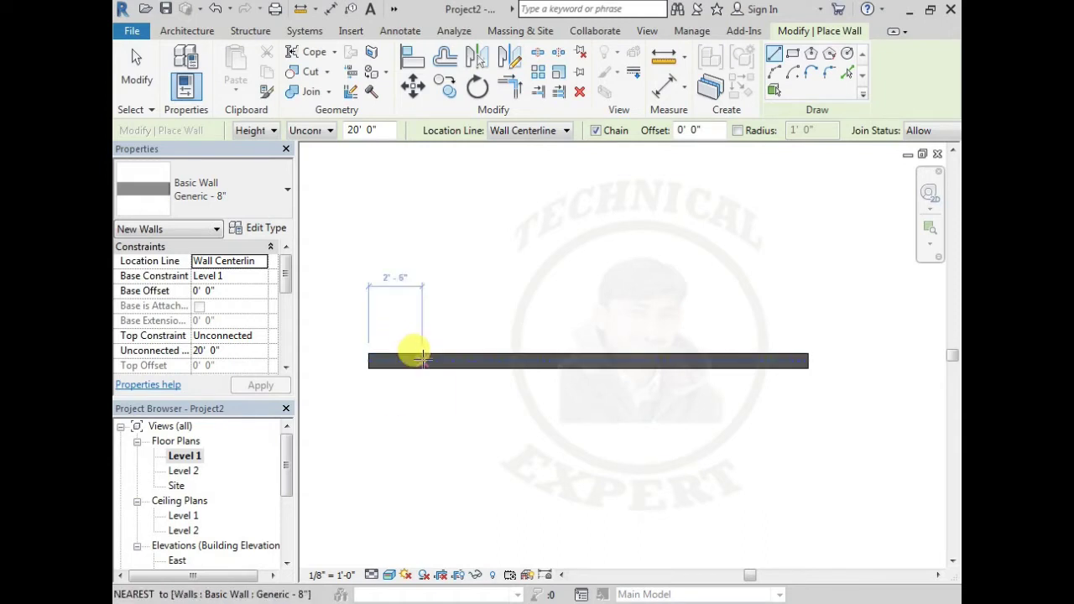
Select the new wall and open its type properties.
key("Escape")
key("Escape")
left_click(419, 355)
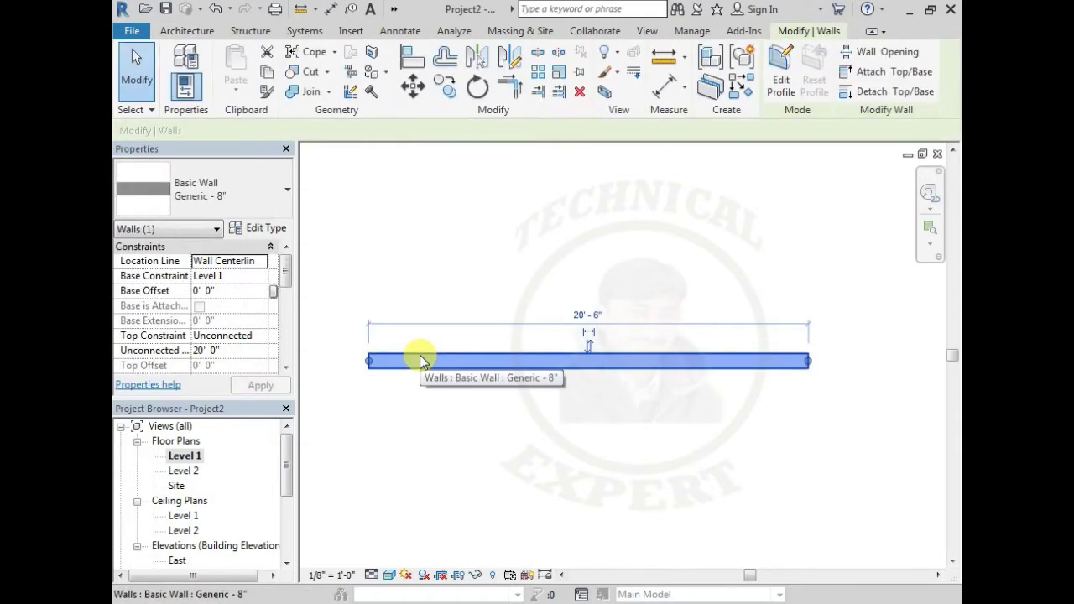
left_click(255, 228)
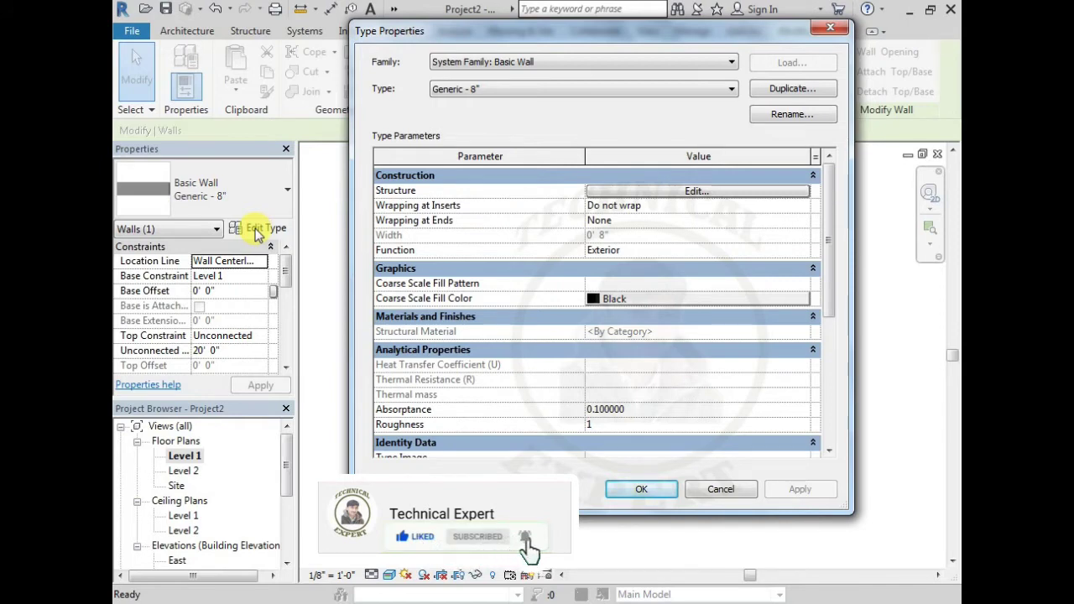
Duplicate Generic - 8" as a new wall type named 'wall with plaster- 9"'.
left_click(778, 94)
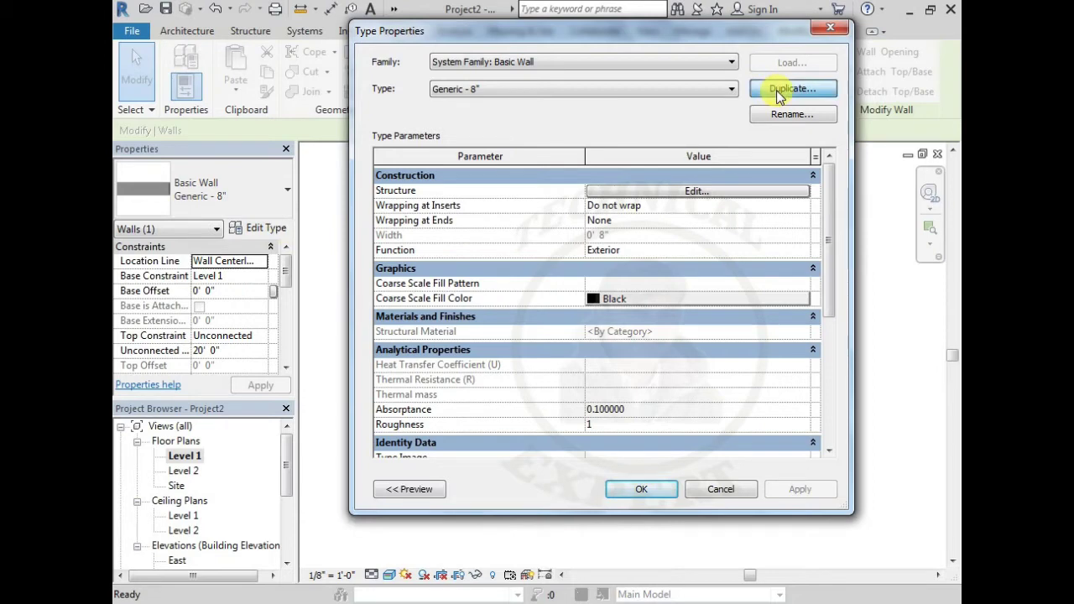
left_click(564, 260)
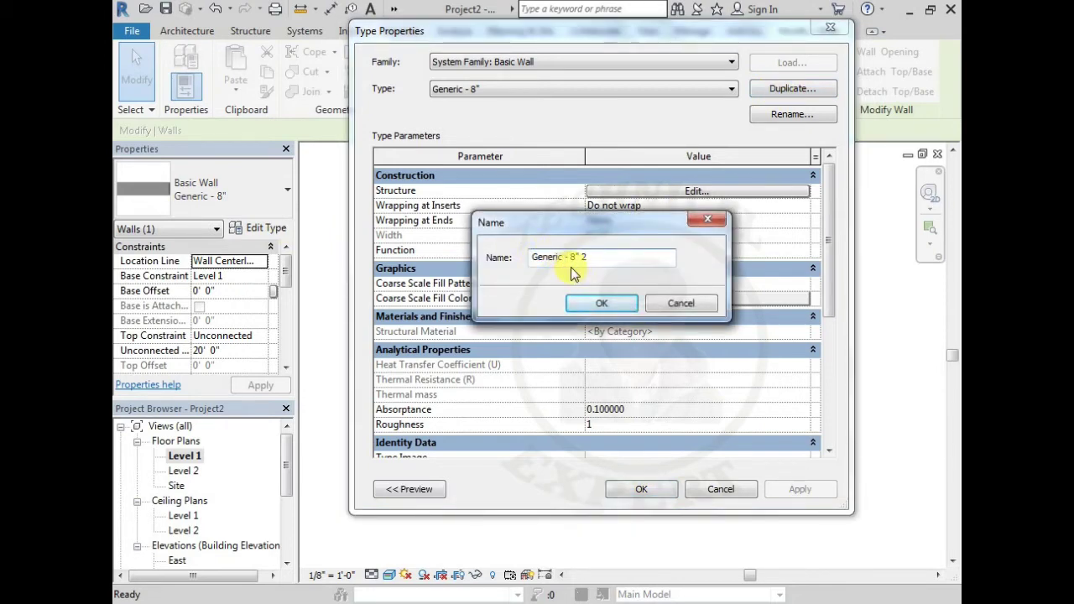
type("wall with plast")
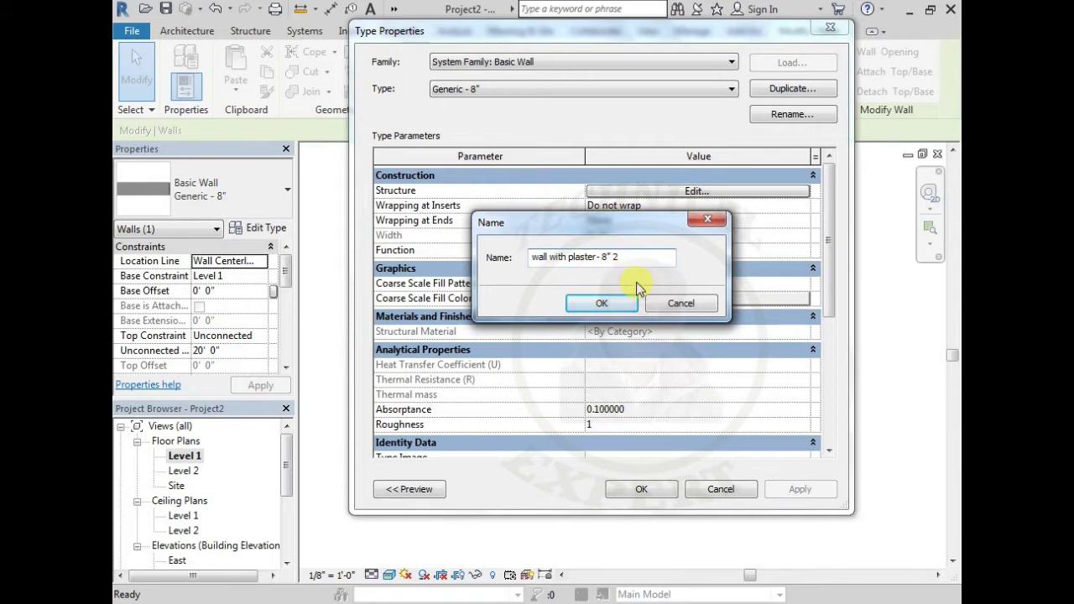
left_click_drag(584, 257, 609, 260)
type("9")
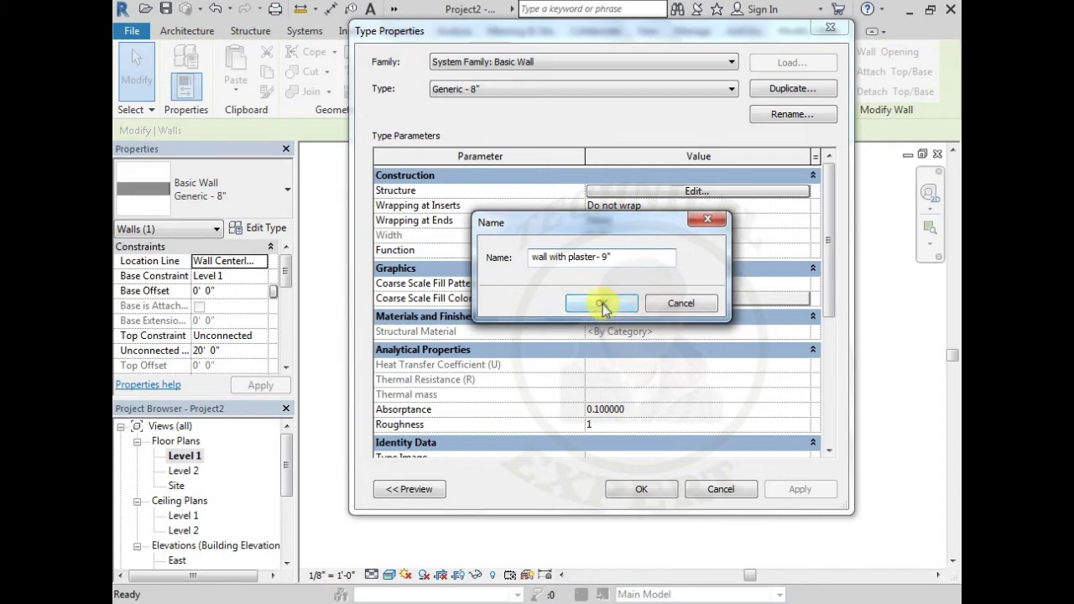
left_click(602, 305)
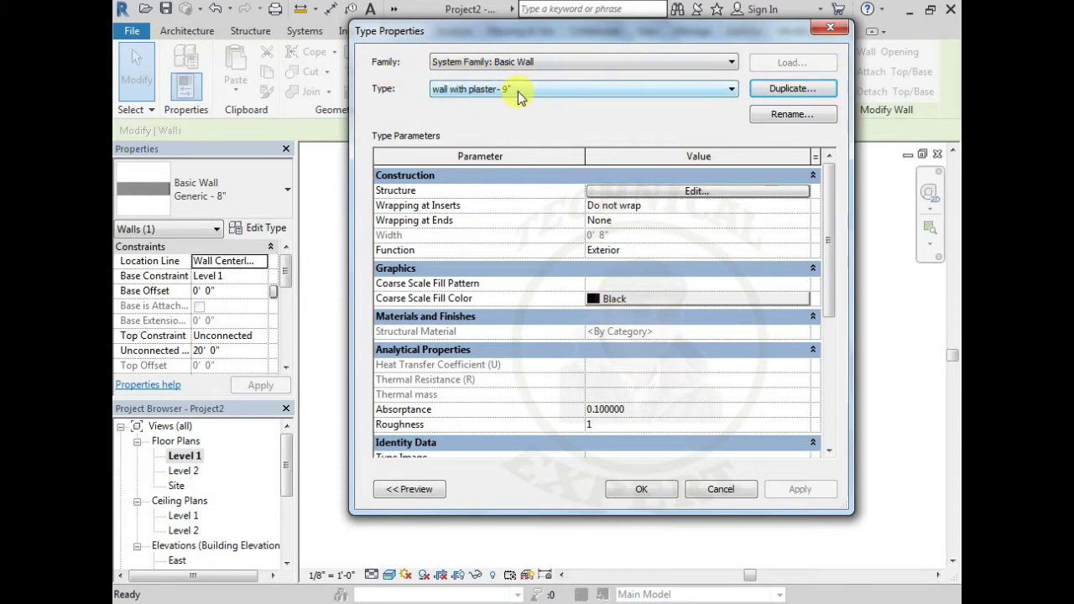
Open the Edit Assembly dialog showing the type's single 0' 8" structure layer.
left_click(680, 193)
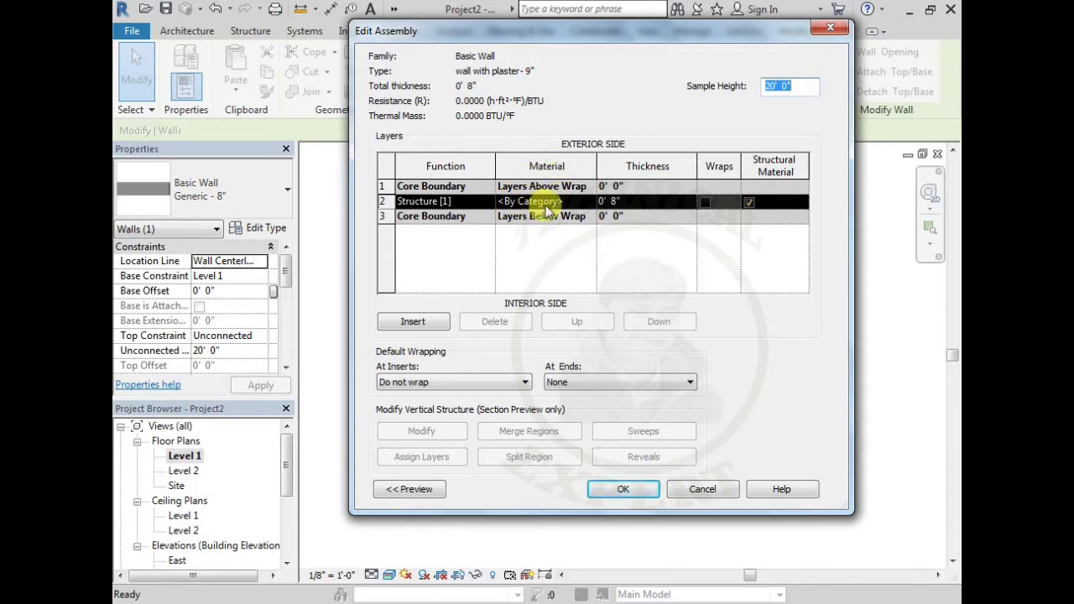
left_click(546, 204)
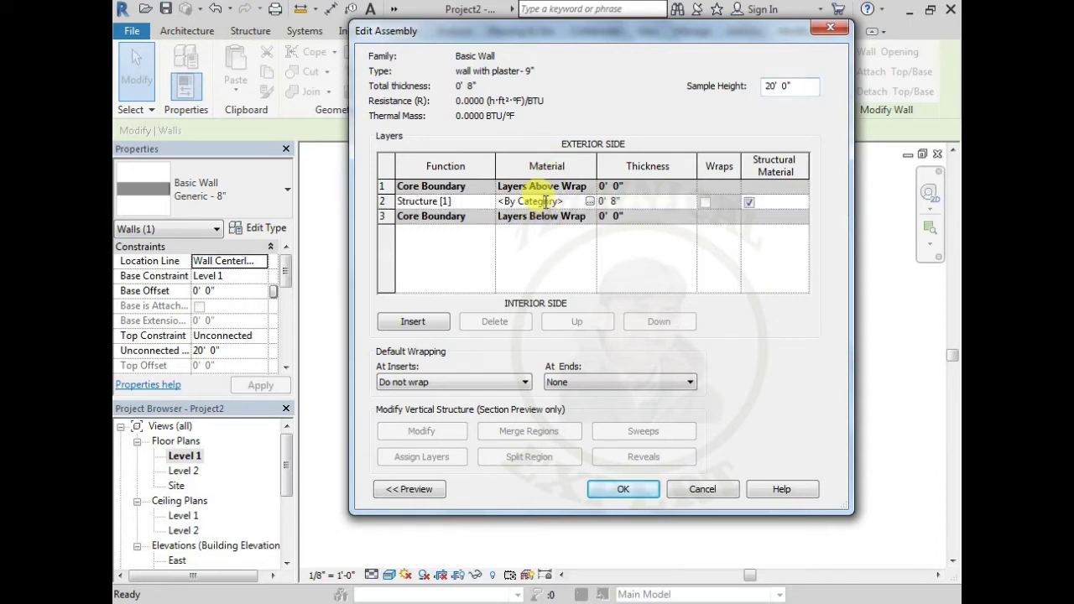
Assign Brick, Common to the structure layer and insert a new layer.
left_click(589, 203)
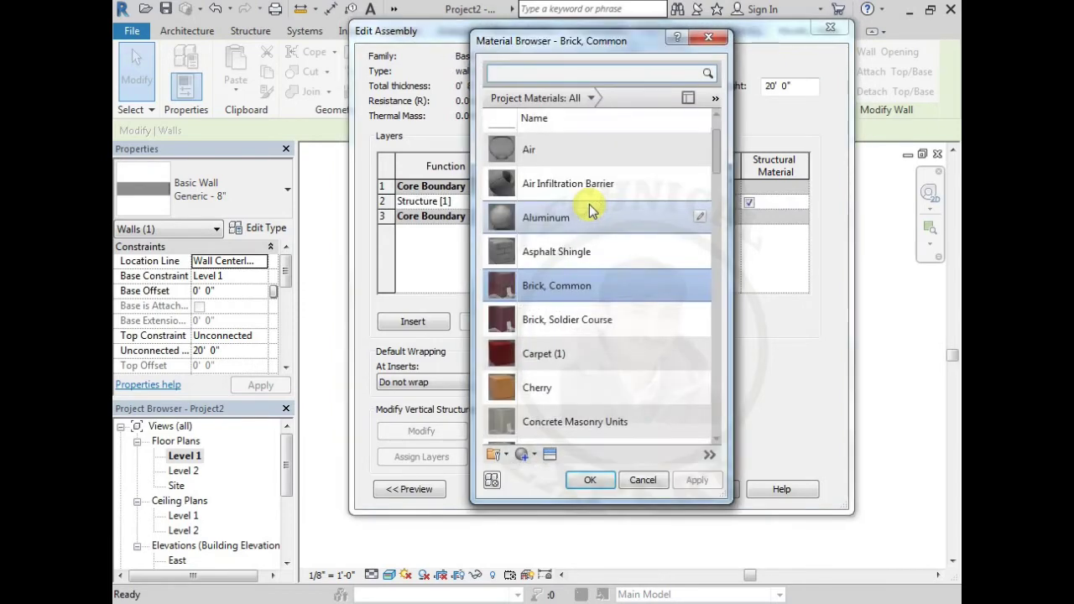
left_click_drag(714, 156, 715, 167)
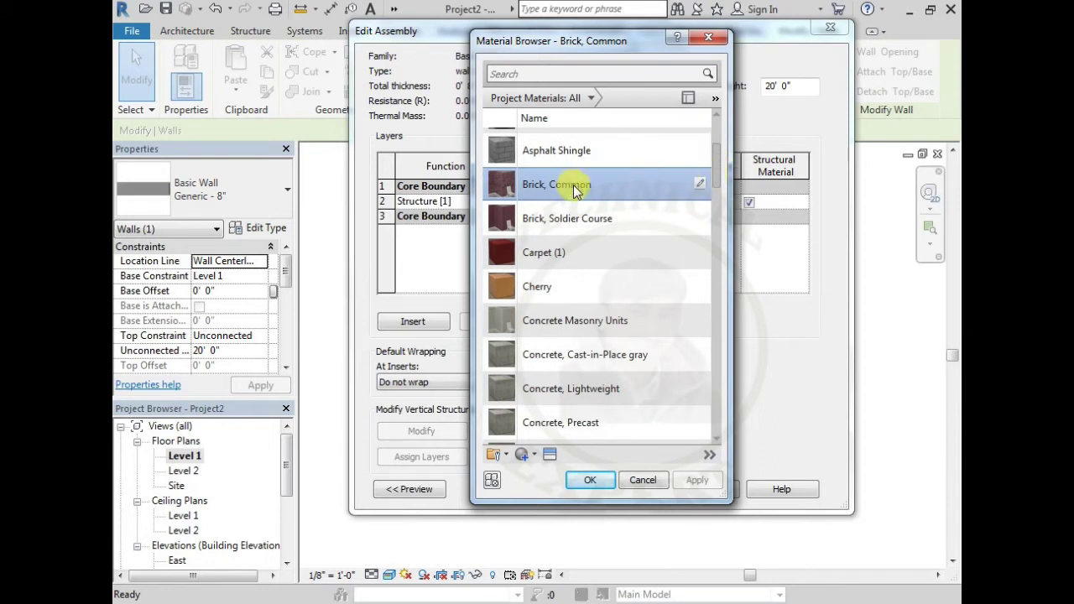
scroll(571, 226, "up", 1)
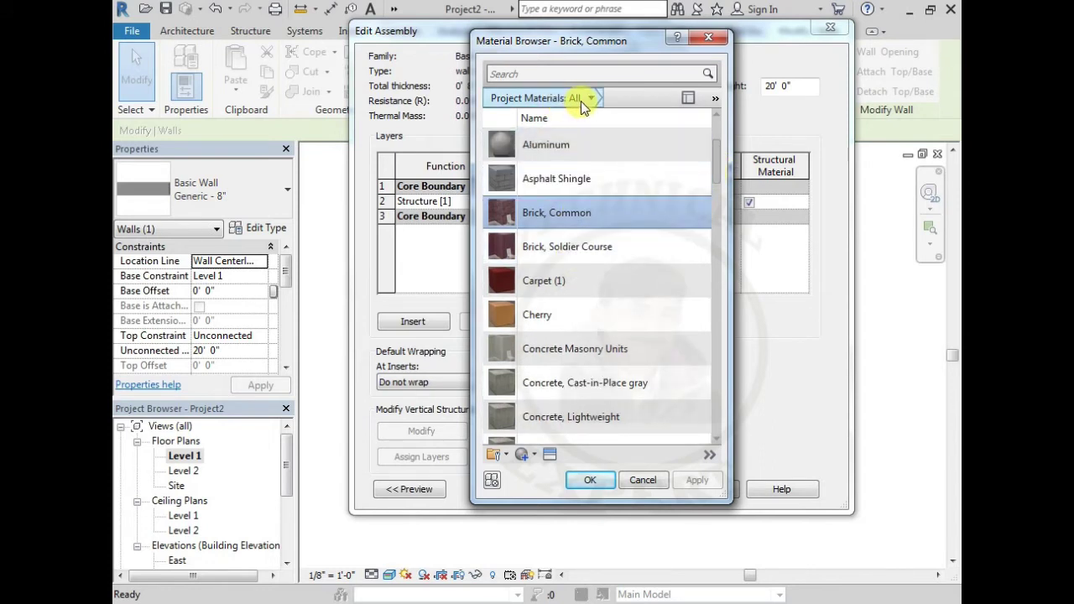
left_click(589, 99)
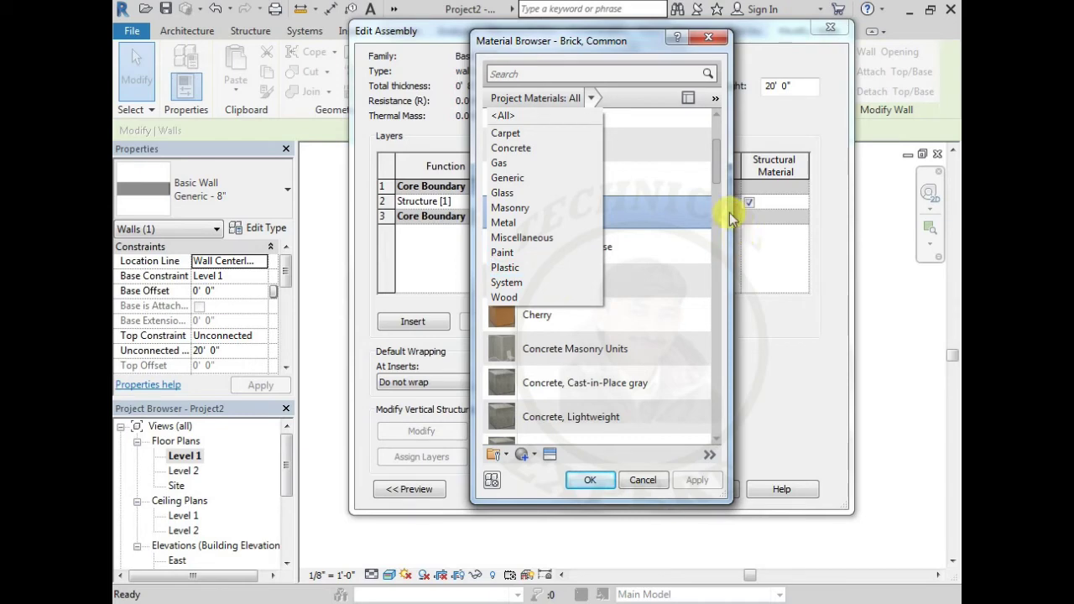
mouse_move(717, 172)
left_mouse_down()
mouse_move(712, 427)
mouse_move(713, 172)
left_mouse_up()
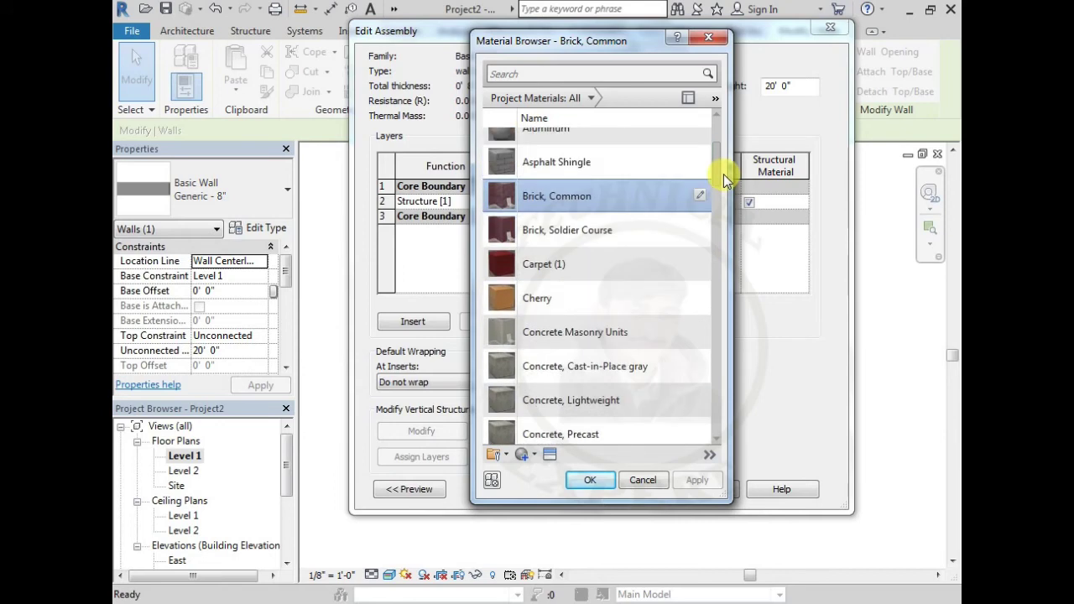
left_click(553, 199)
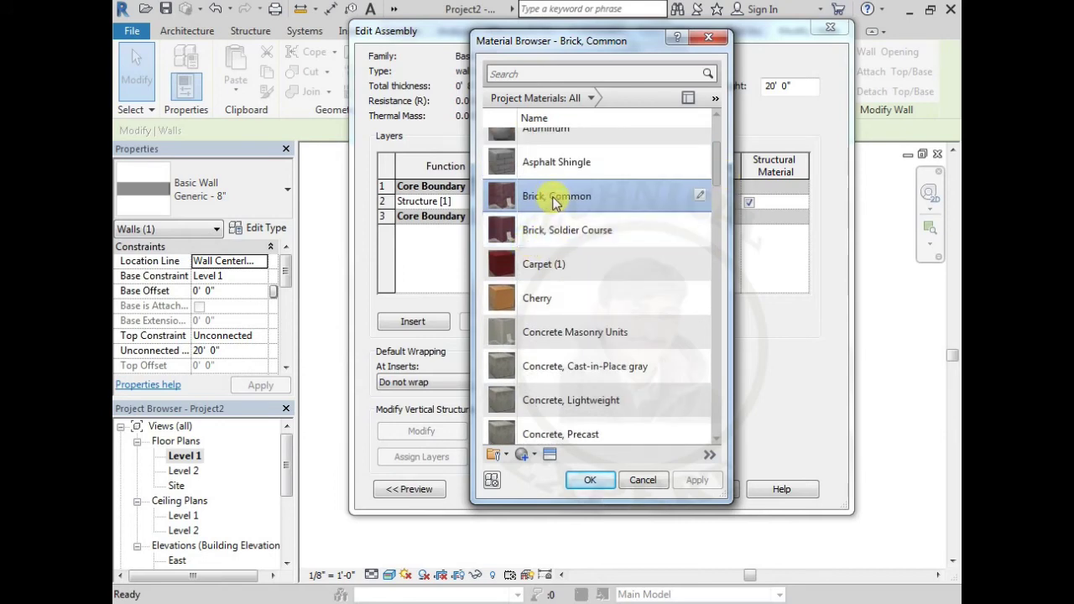
double_click(554, 201)
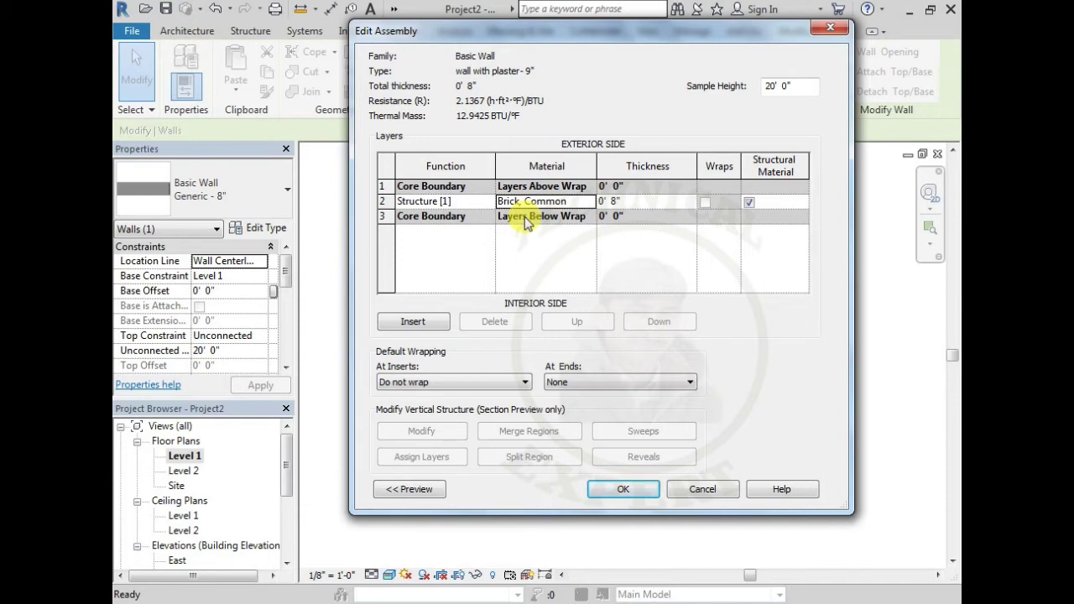
left_click(406, 323)
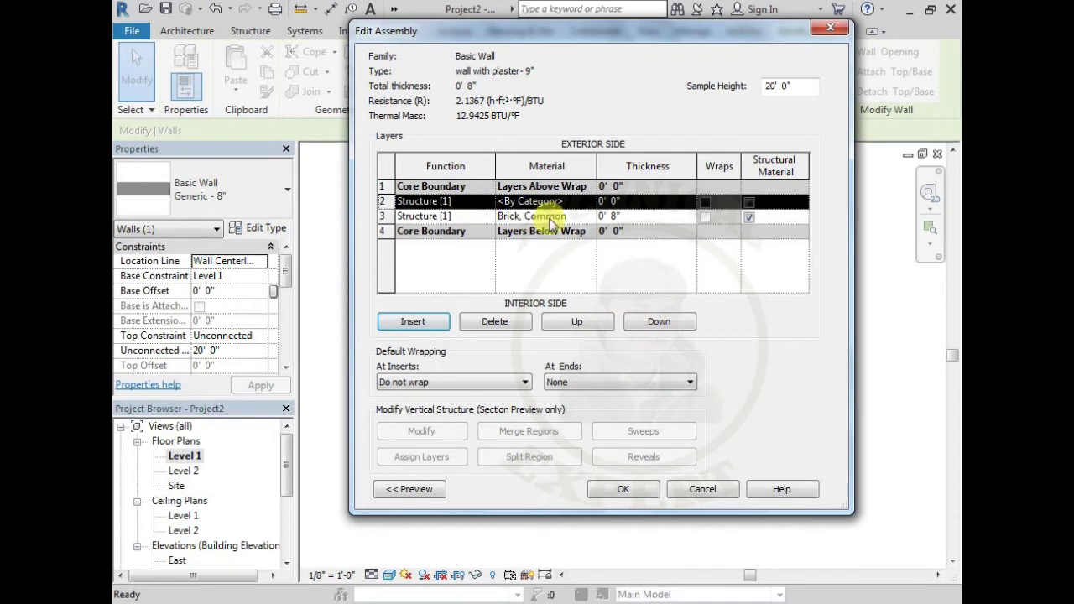
Make the new layer Finish 1 with Acoustic Ceiling Tile 24 x 24 material.
left_click(431, 204)
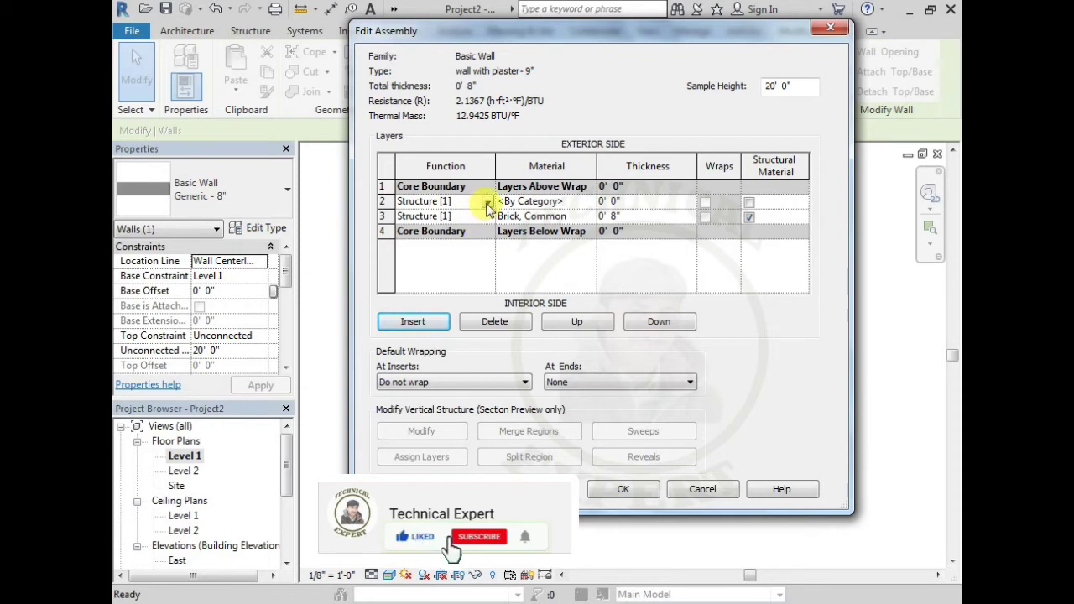
left_click(487, 203)
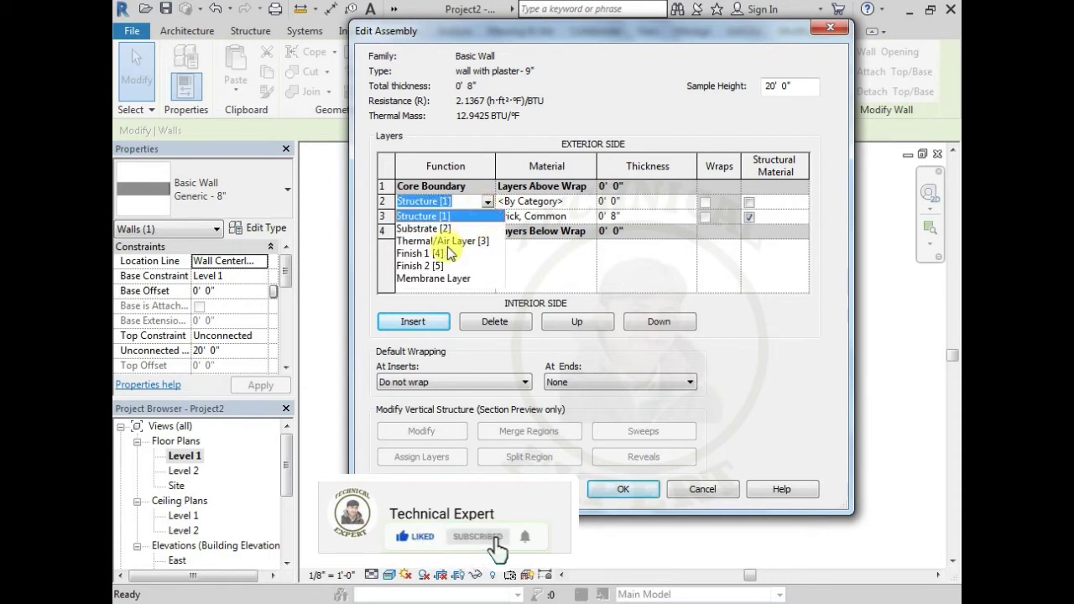
left_click(419, 253)
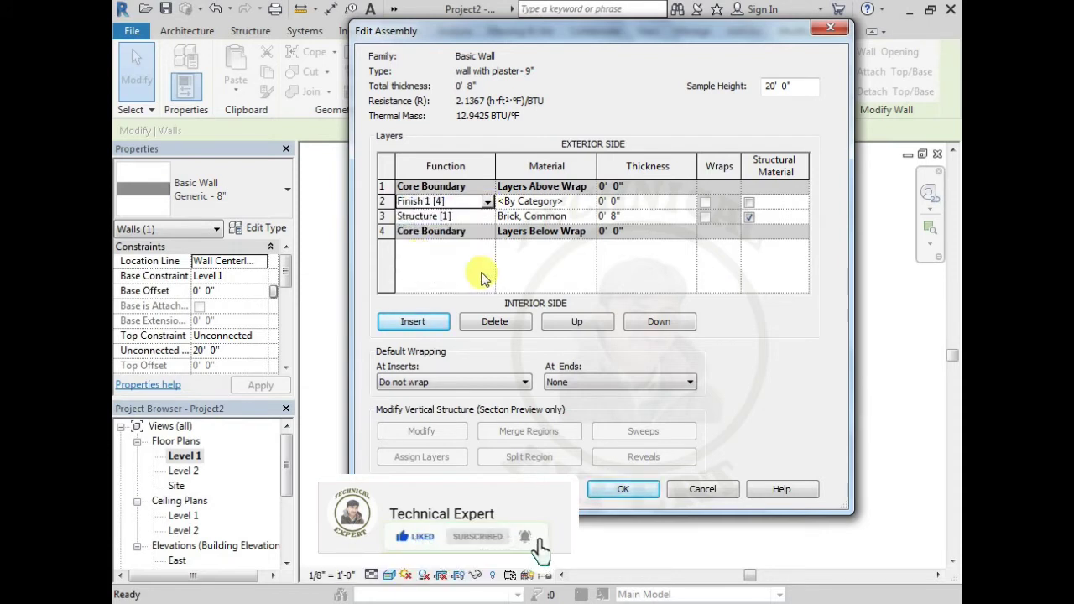
left_click(544, 203)
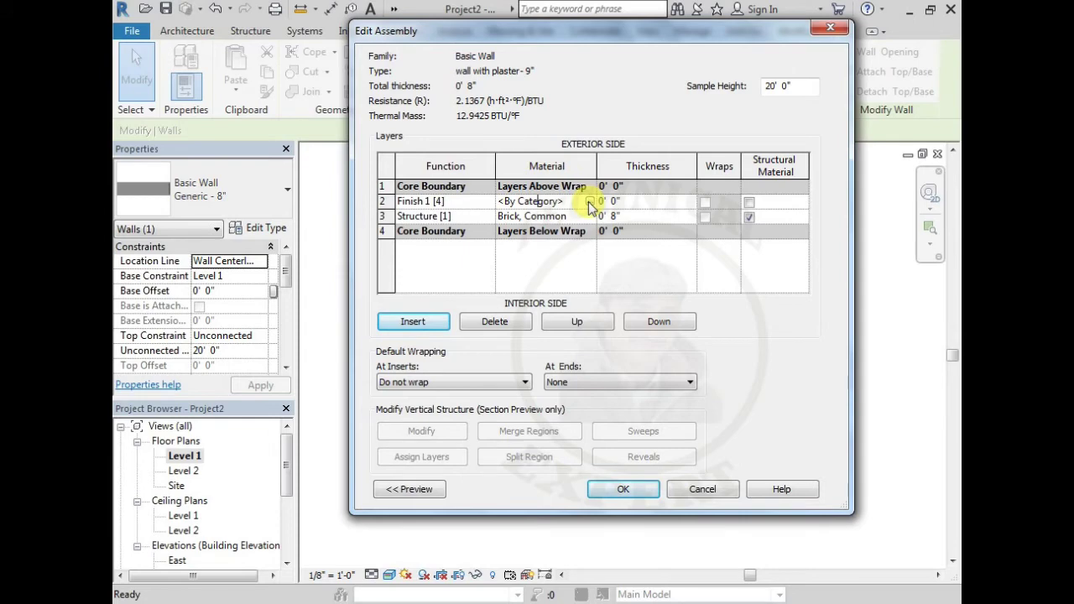
left_click(590, 202)
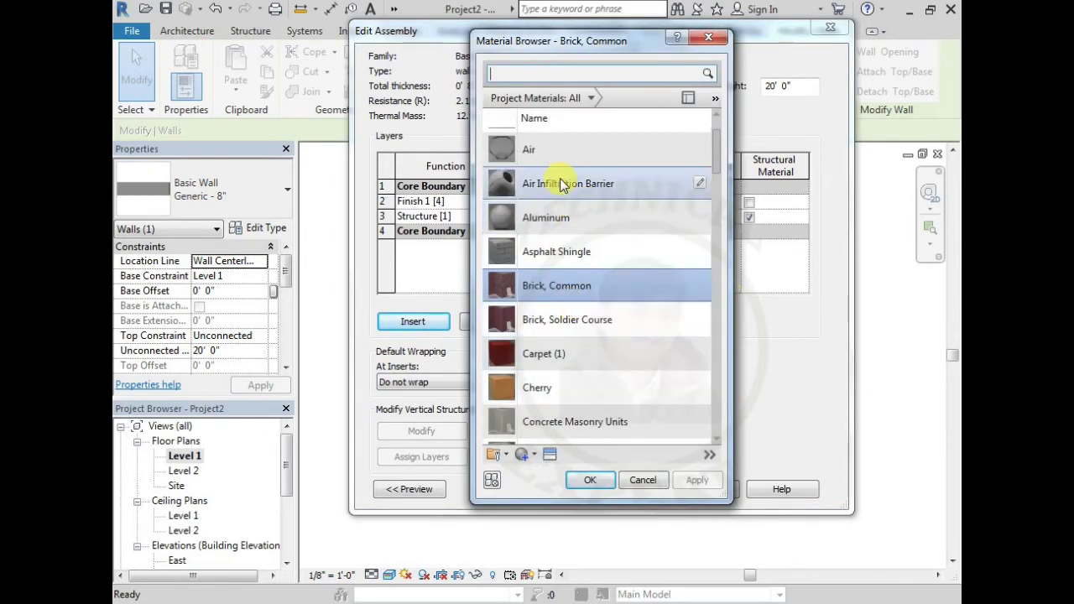
scroll(554, 214, "up", 2)
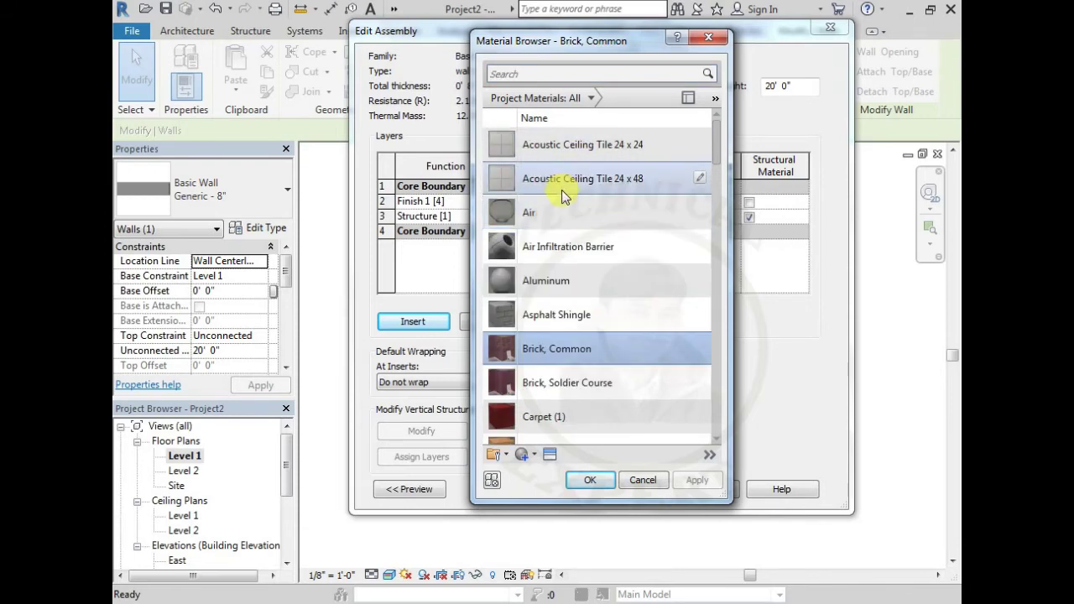
left_click(567, 156)
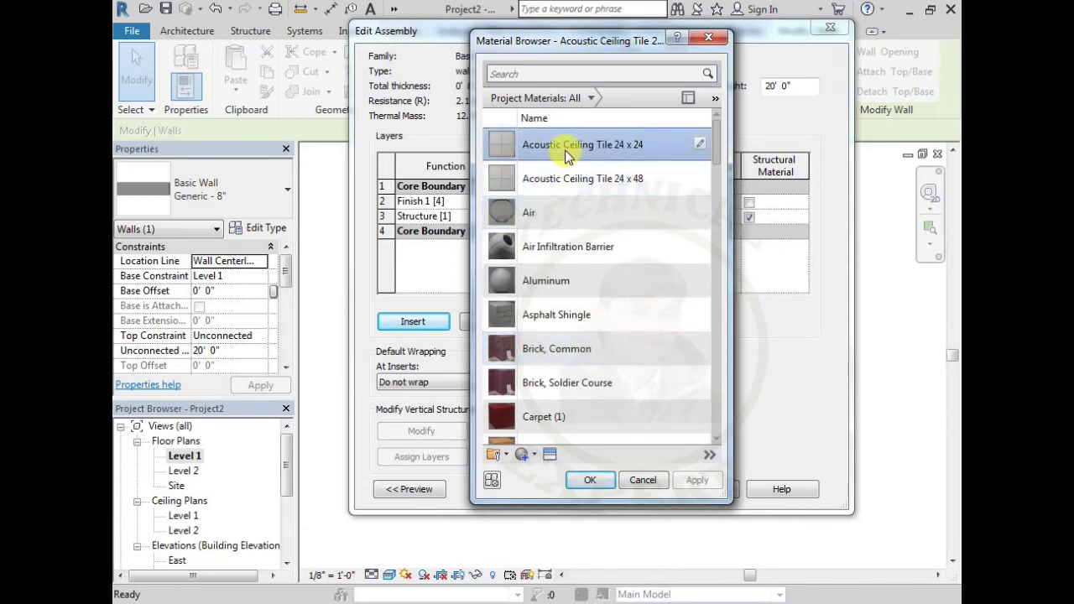
double_click(567, 156)
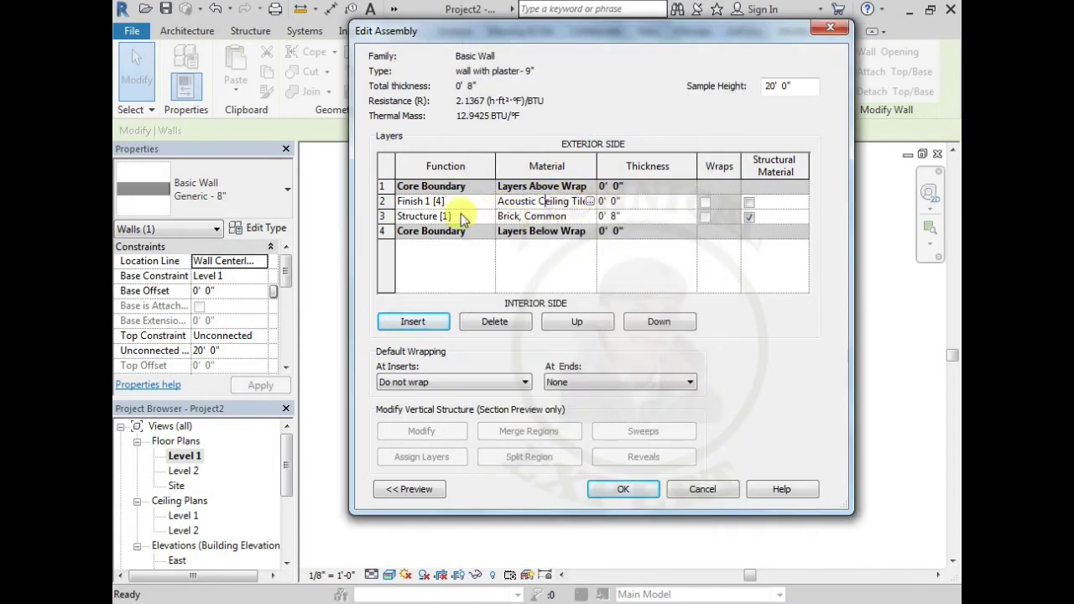
left_click(382, 203)
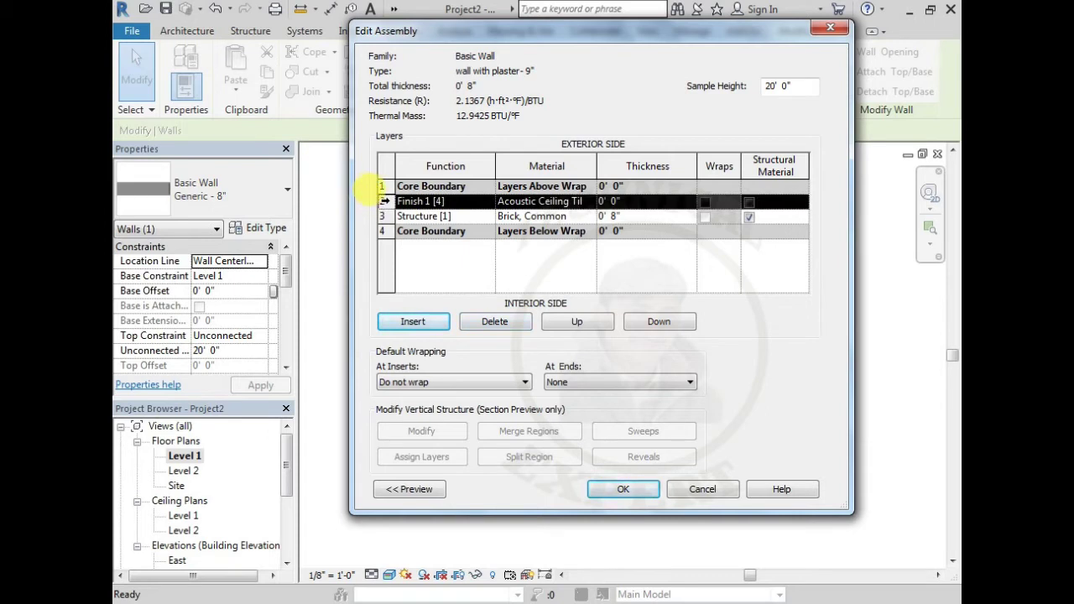
Move Finish 1 to the exterior side and insert a new layer set to Finish 2 [5].
left_click(579, 321)
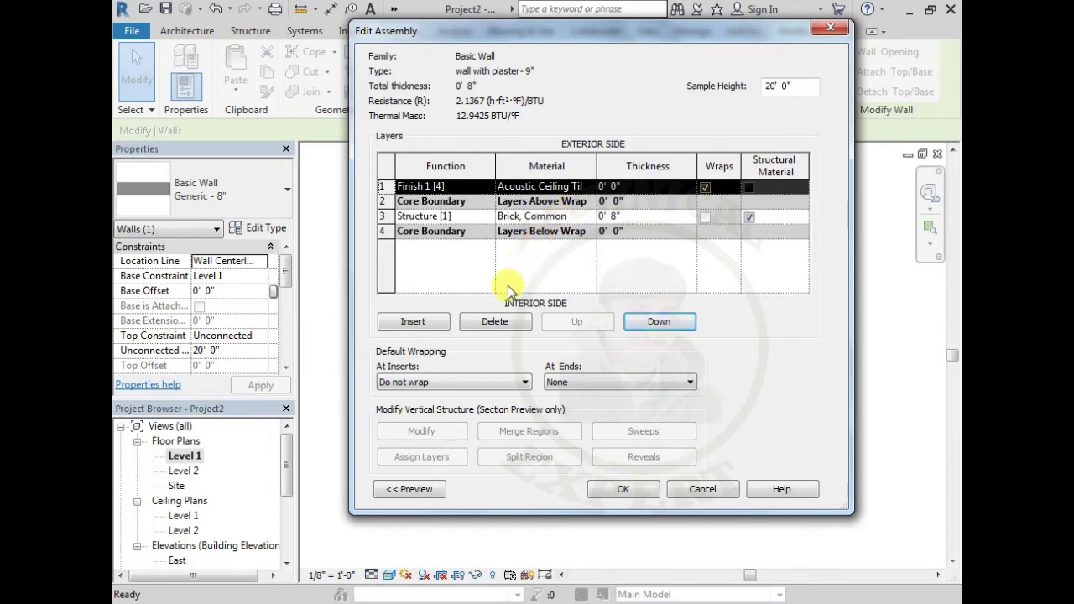
left_click(402, 328)
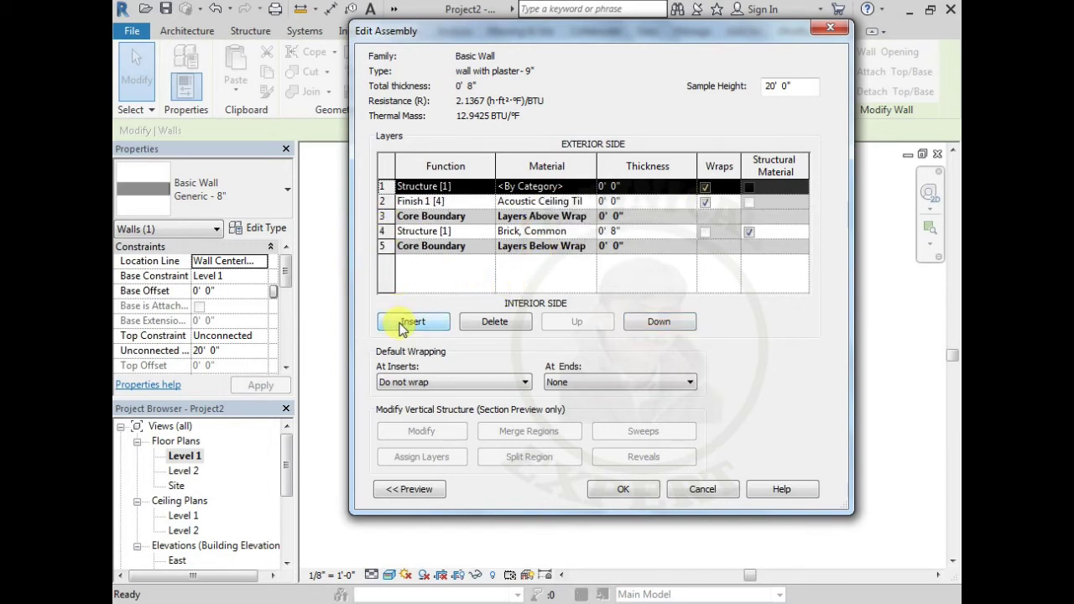
left_click(453, 186)
left_click(487, 188)
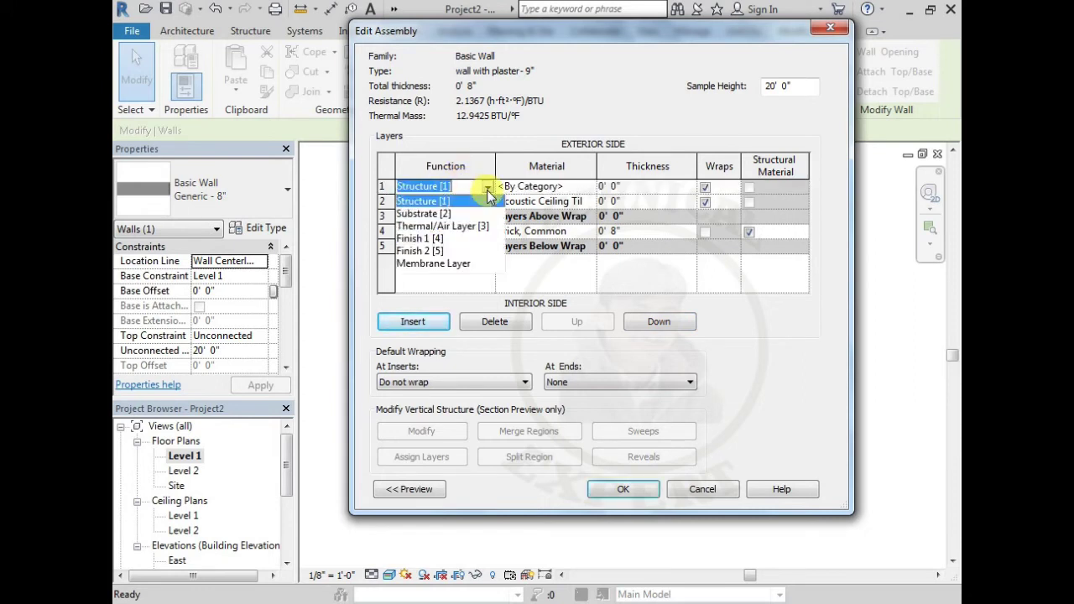
left_click(435, 251)
Give the Finish 2 layer Acoustic Ceiling Tile 24 x 48 and move it to the interior face.
left_click(570, 187)
left_click(593, 187)
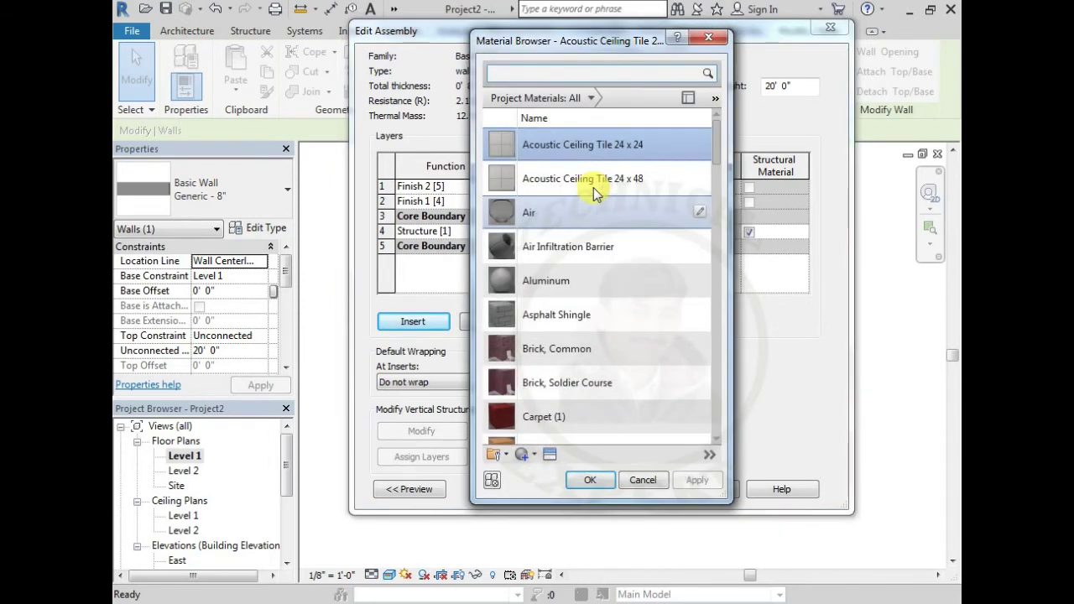
left_click(576, 178)
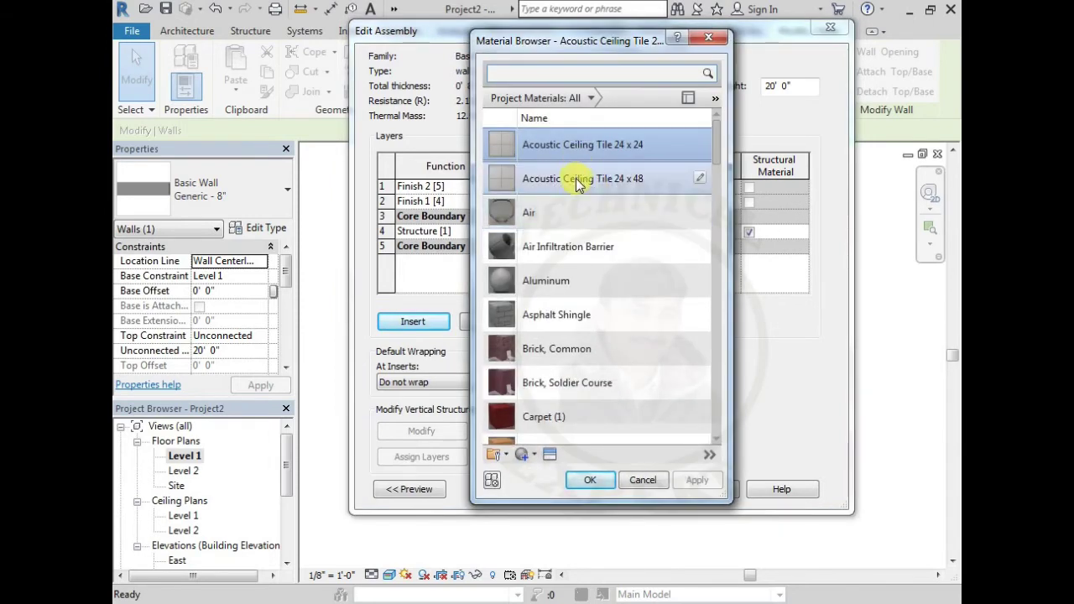
left_click(606, 487)
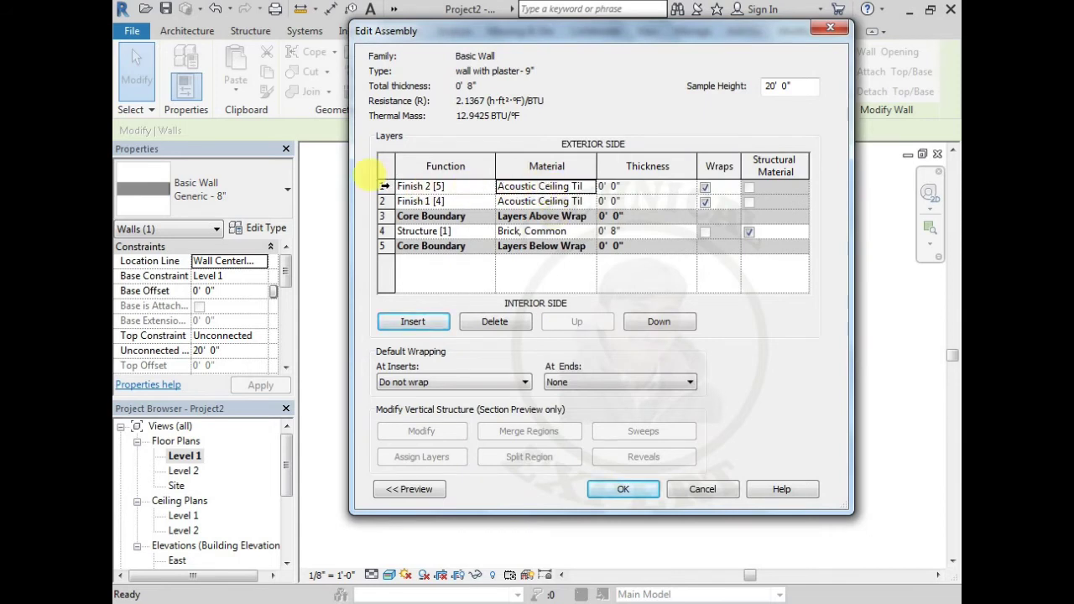
left_click(382, 186)
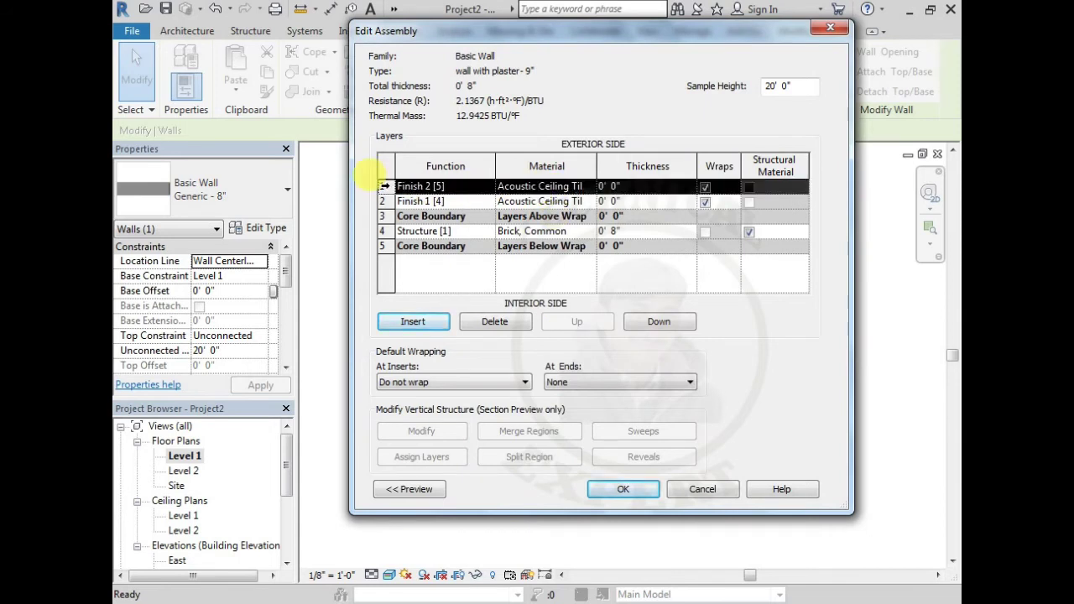
left_click(656, 325)
left_click(656, 324)
left_click(656, 324)
left_click(656, 325)
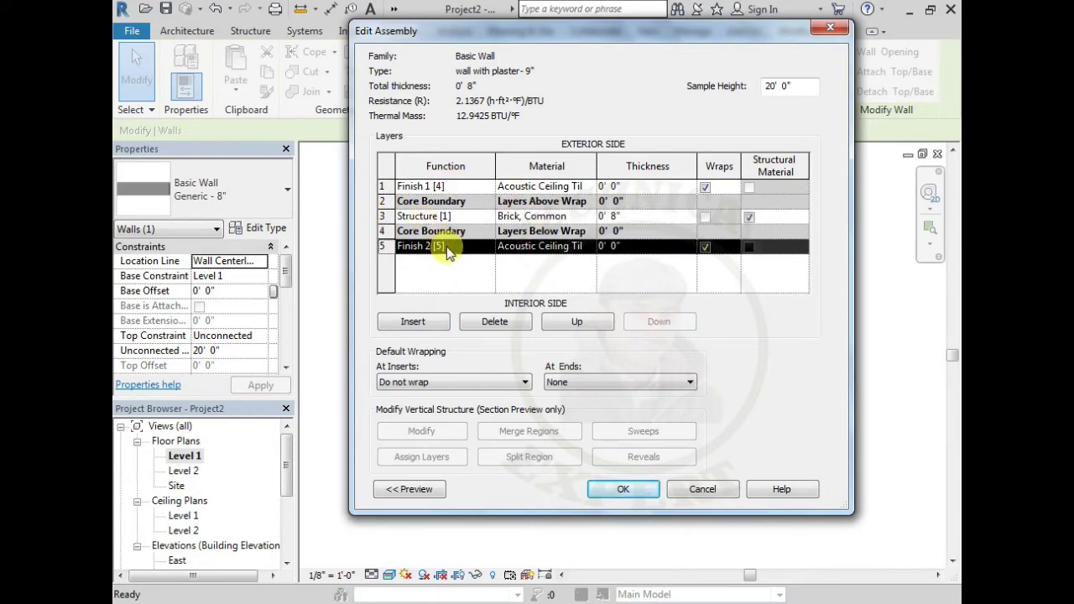
Set the Finish 1 tile layer thickness to 0' 0 1/2".
left_click(398, 216)
left_click(384, 216)
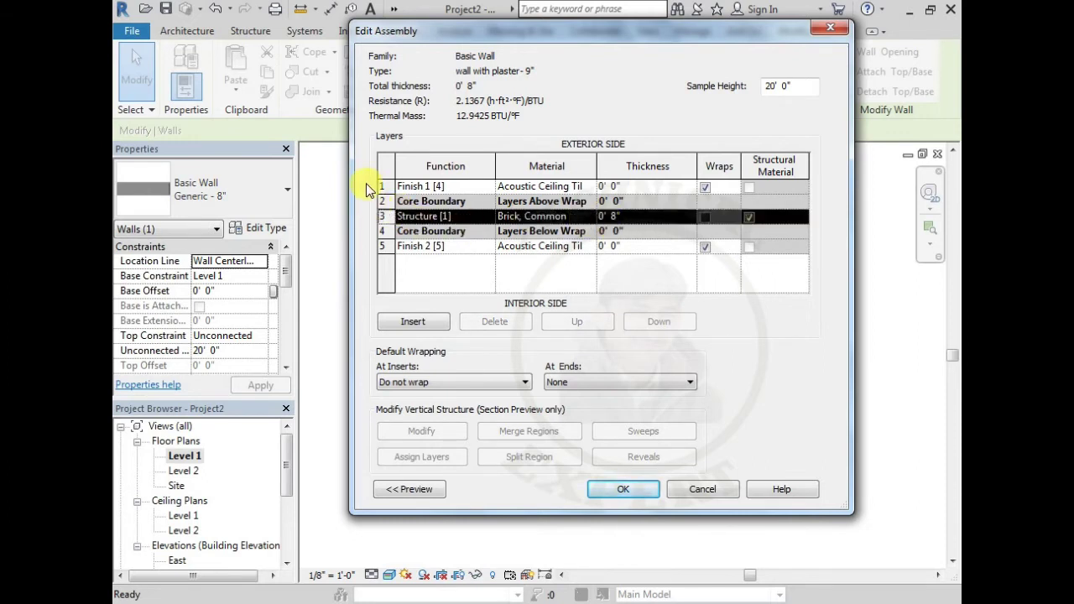
left_click(382, 184)
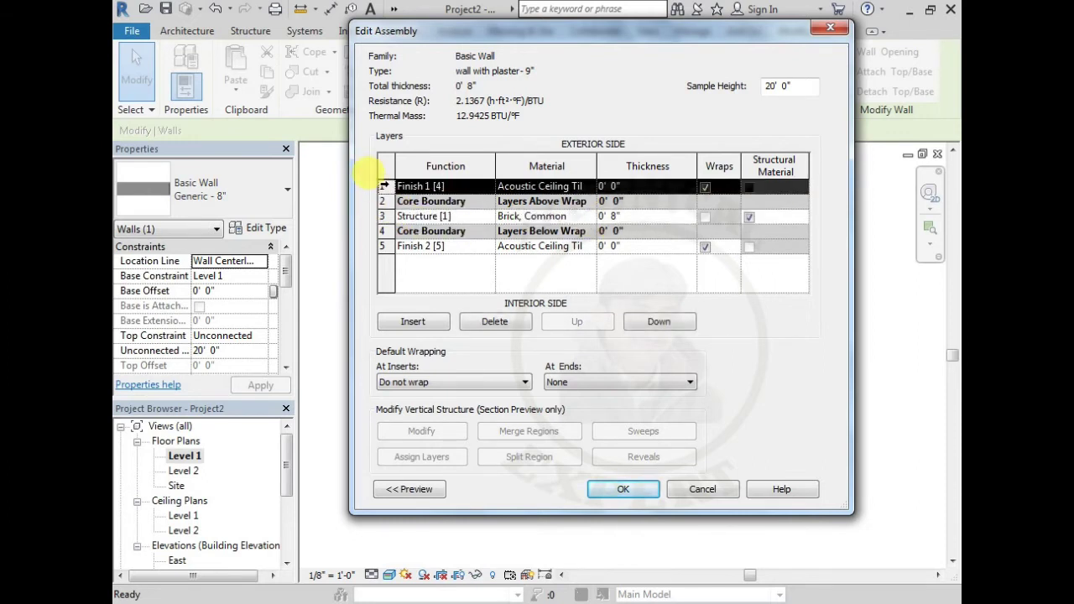
left_click(381, 247)
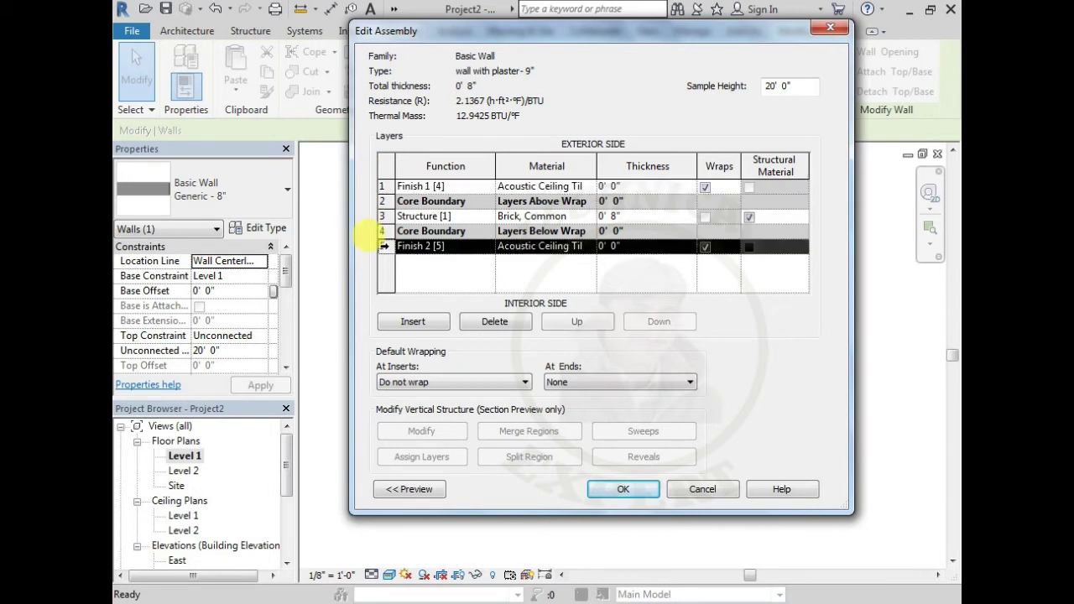
left_click(618, 188)
double_click(613, 186)
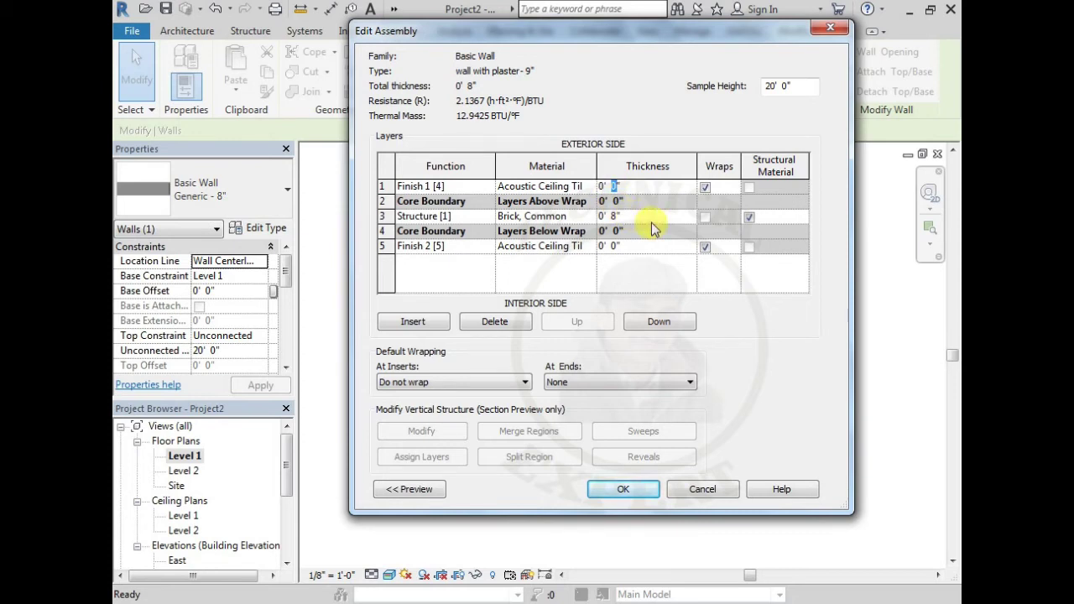
type("1/2")
left_click(631, 279)
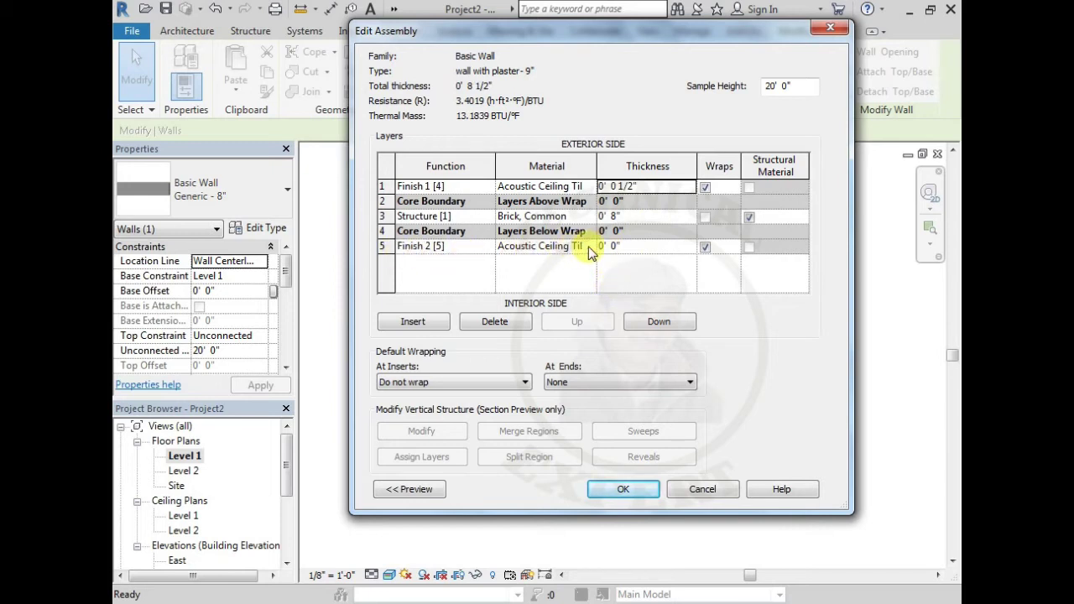
Set the Finish 2 thickness to 1/2" and confirm the 9" assembly.
left_click(610, 246)
type("1/2")
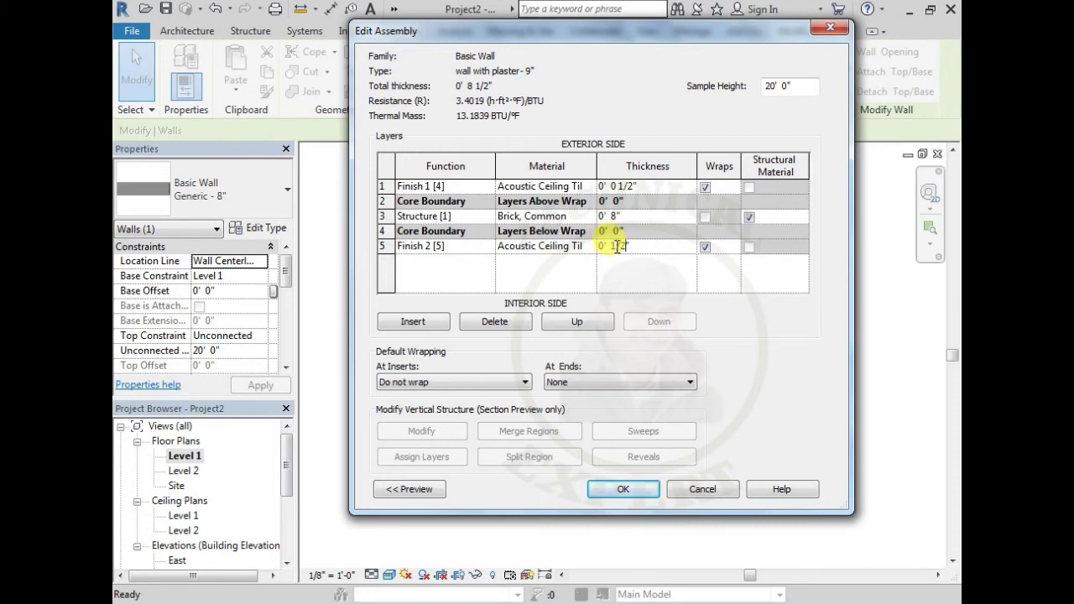
left_click(623, 273)
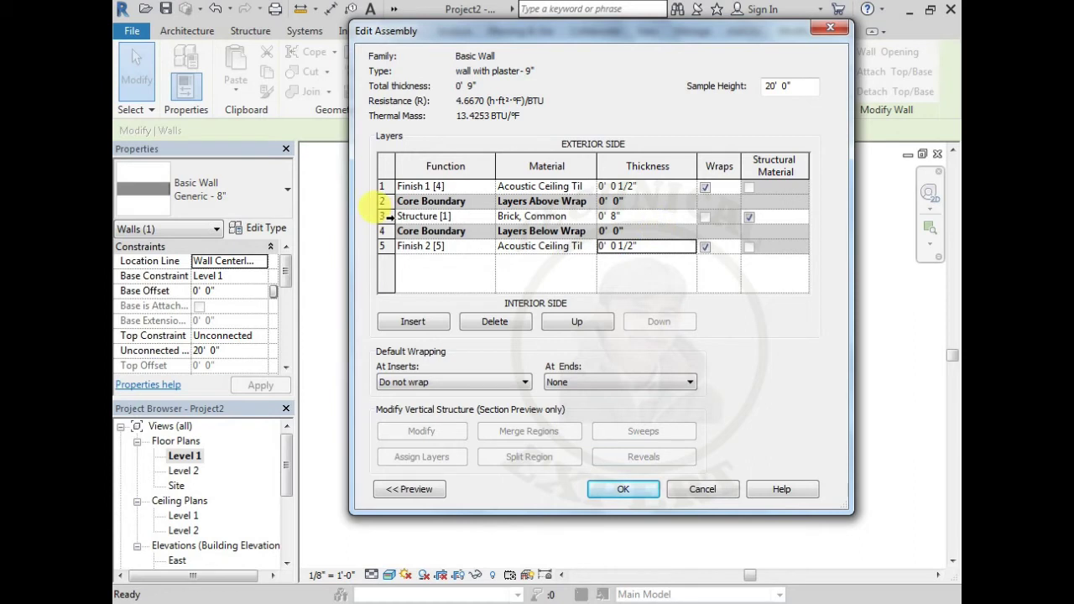
left_click(383, 217)
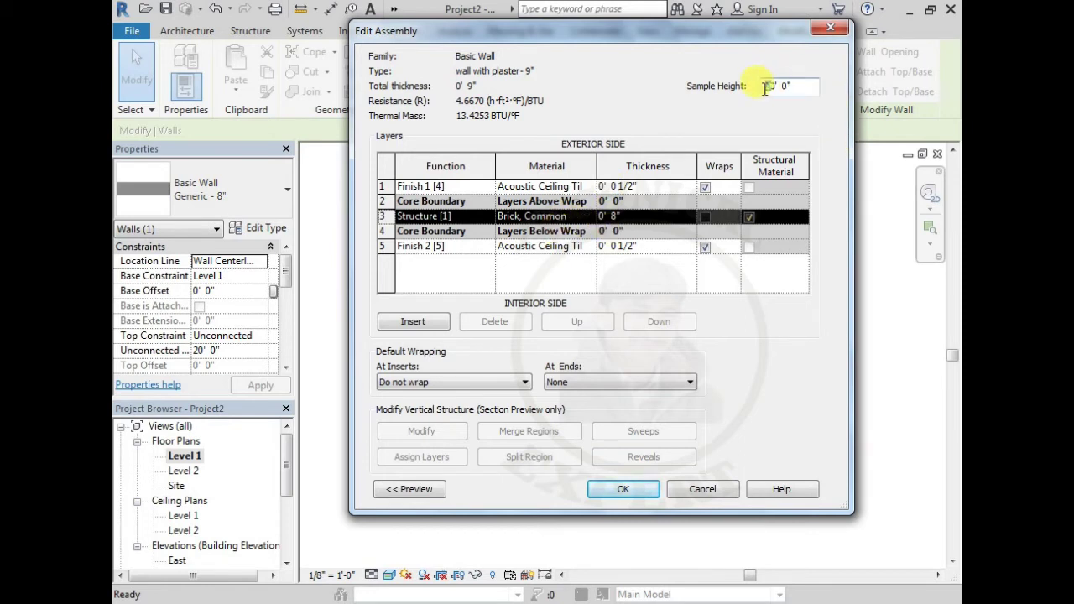
type("1")
left_click(626, 490)
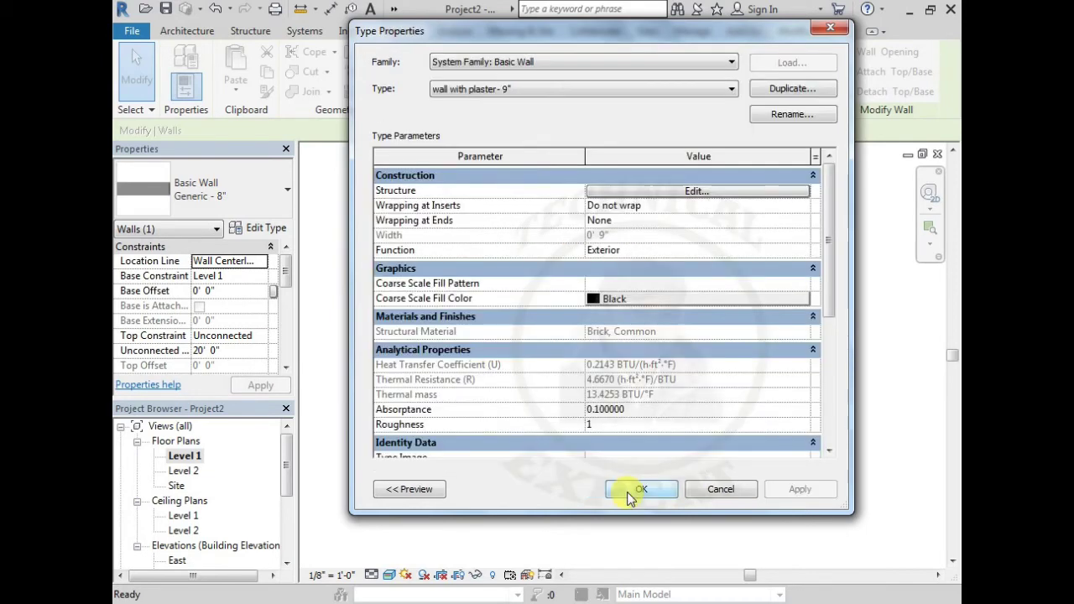
left_click(632, 490)
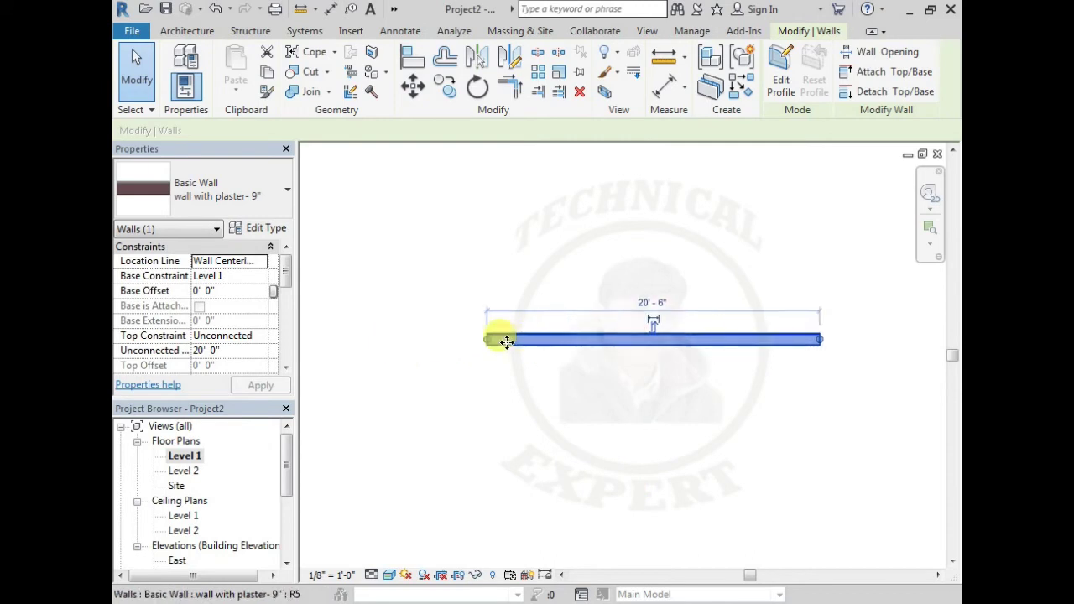
Deselect the wall and frame the empty plan area below the first wall.
scroll(504, 338, "up", 3)
scroll(444, 325, "up", 2)
scroll(445, 325, "up", 1)
key("Escape")
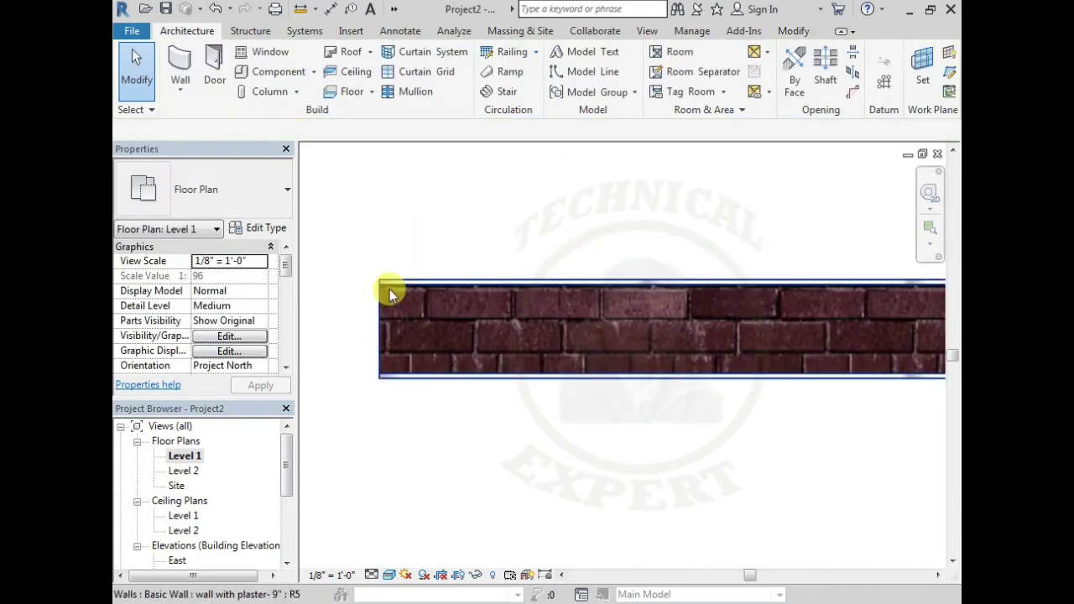
scroll(403, 307, "up", 2)
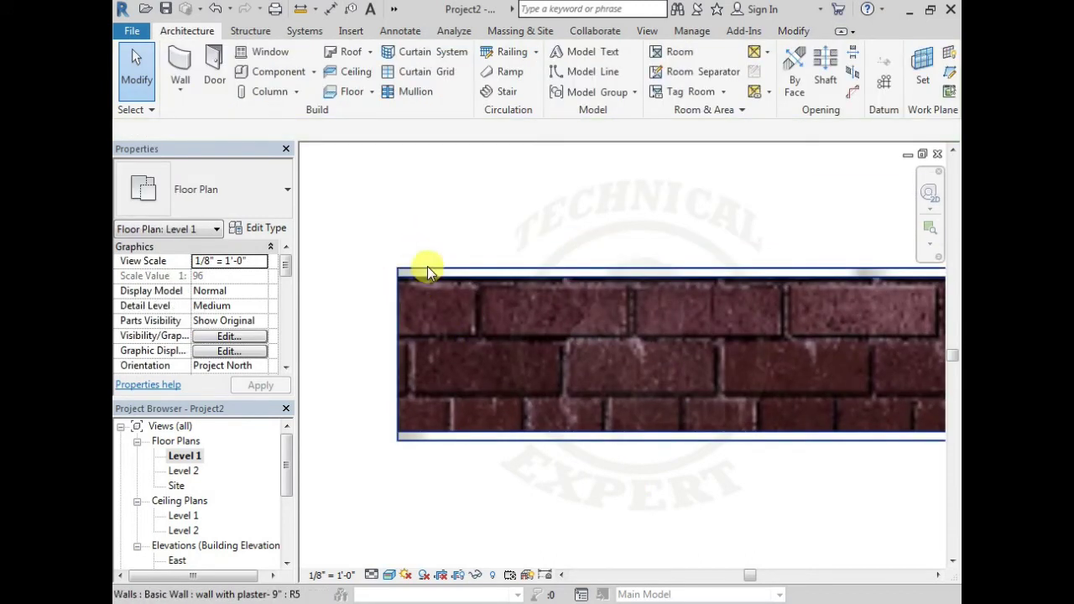
scroll(424, 269, "up", 2)
middle_click_drag(489, 356, 422, 460)
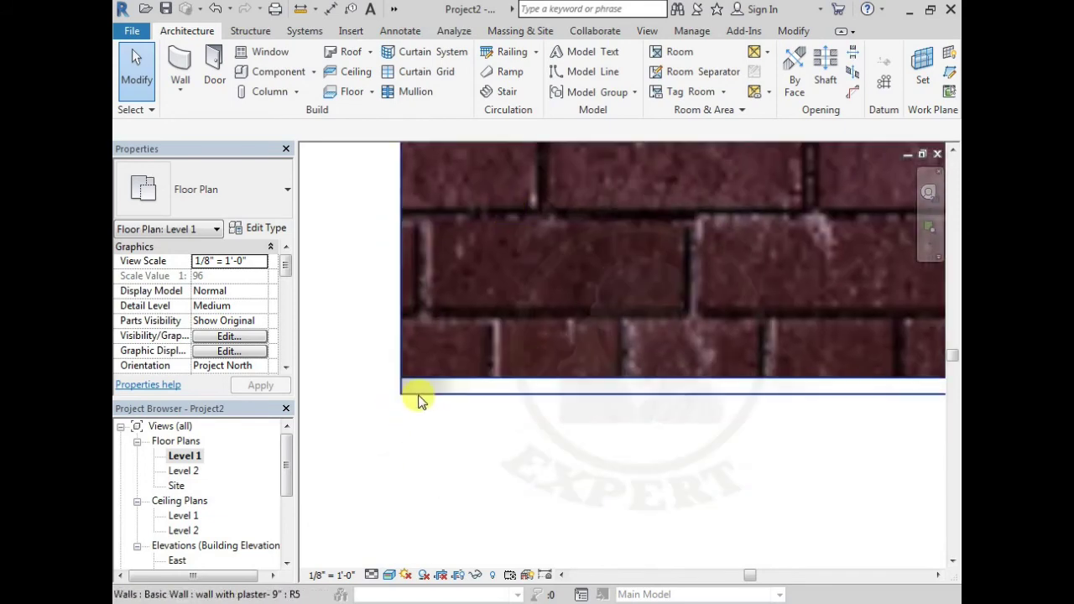
scroll(478, 348, "down", 2)
scroll(531, 314, "down", 2)
middle_click_drag(570, 299, 528, 335)
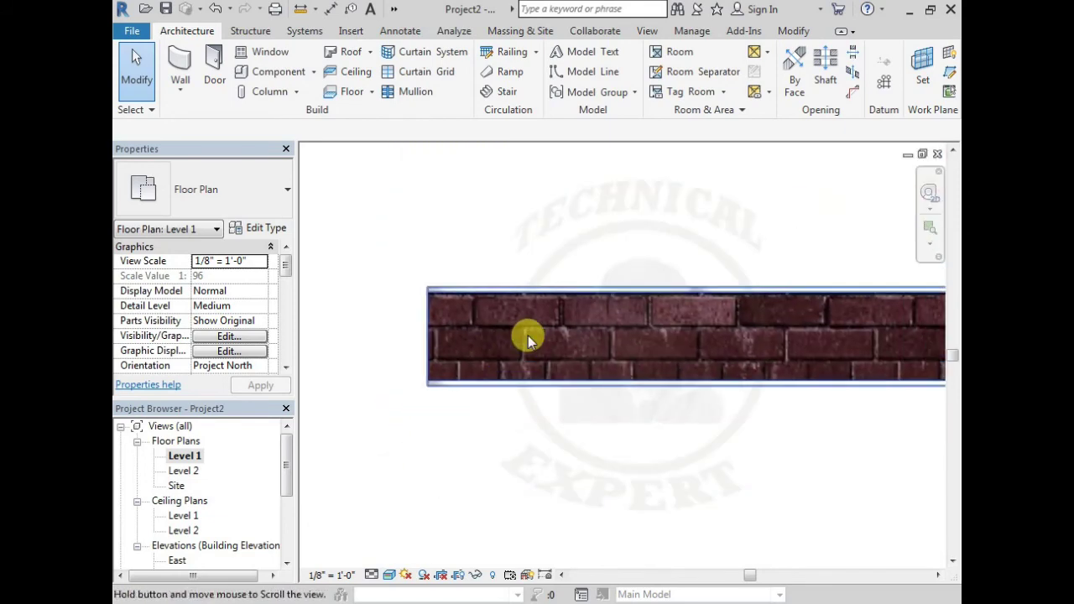
Start a new wall using the 'wall with plaster- 9"' type.
left_click(179, 60)
left_click(179, 60)
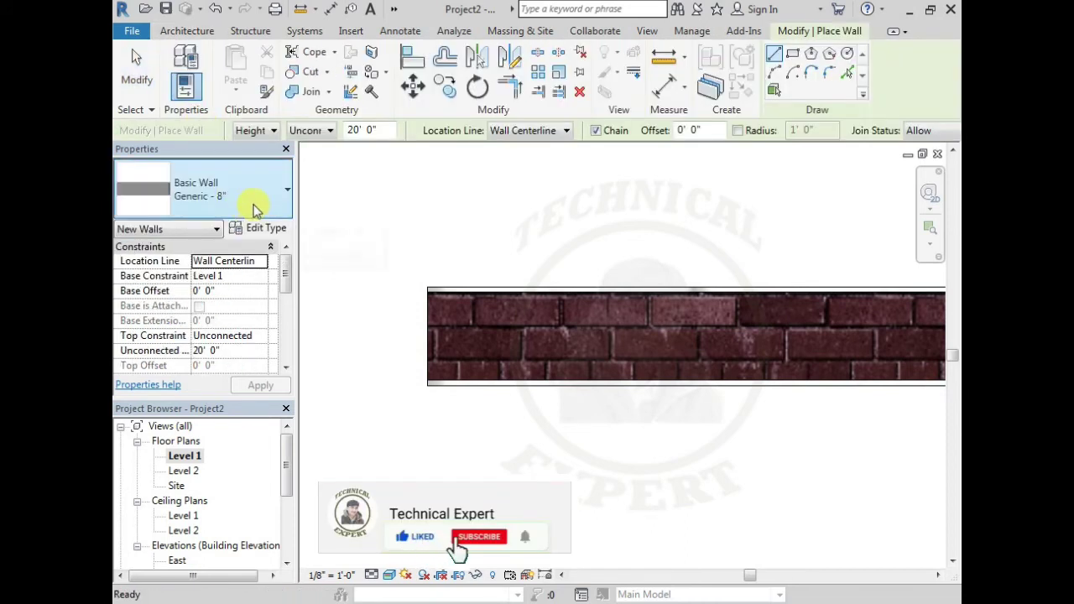
left_click(254, 208)
scroll(263, 343, "down", 2)
scroll(263, 342, "down", 3)
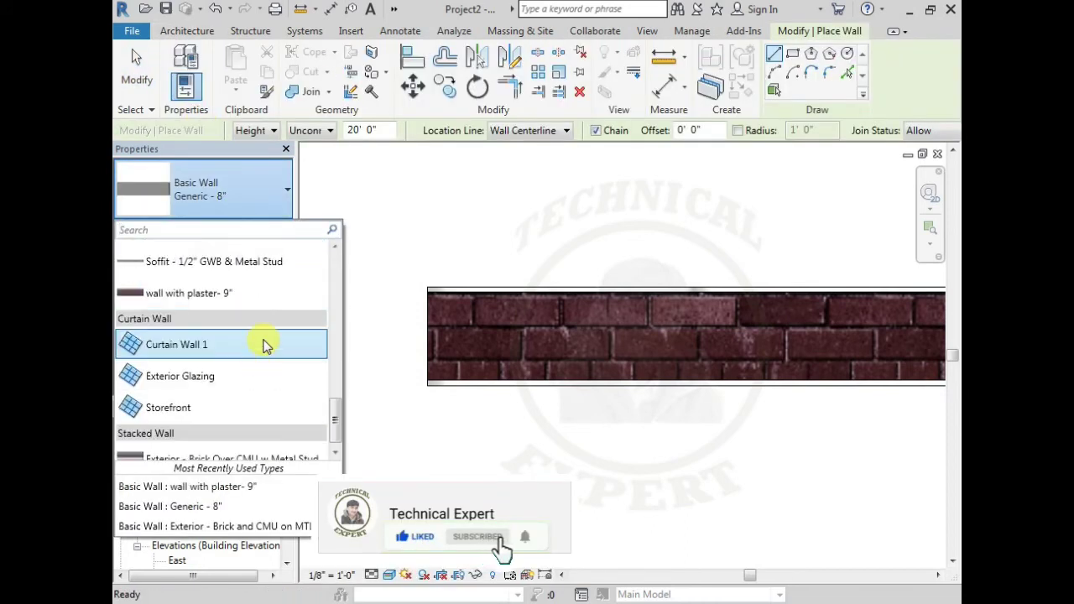
scroll(159, 323, "up", 1)
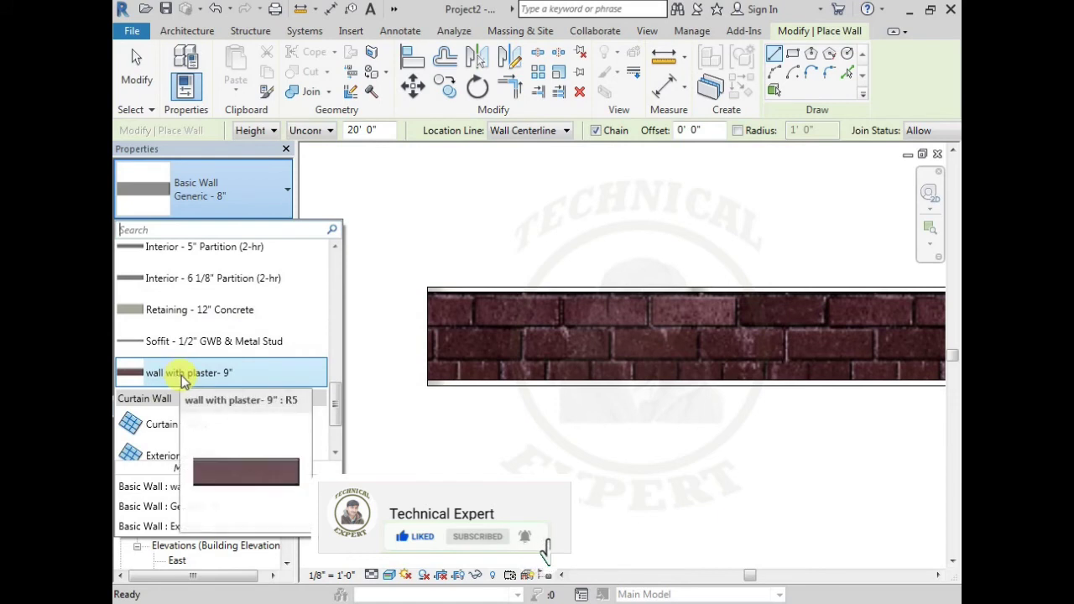
left_click(183, 380)
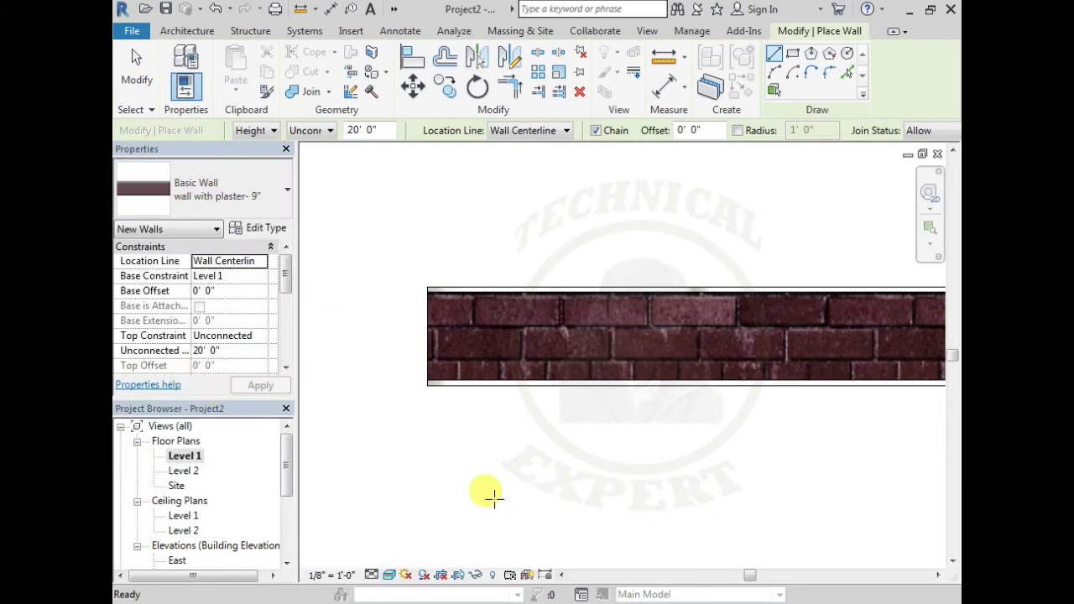
Draw the new wall left to right below and parallel to the first, then exit.
middle_click_drag(492, 427, 406, 436)
left_click(400, 430)
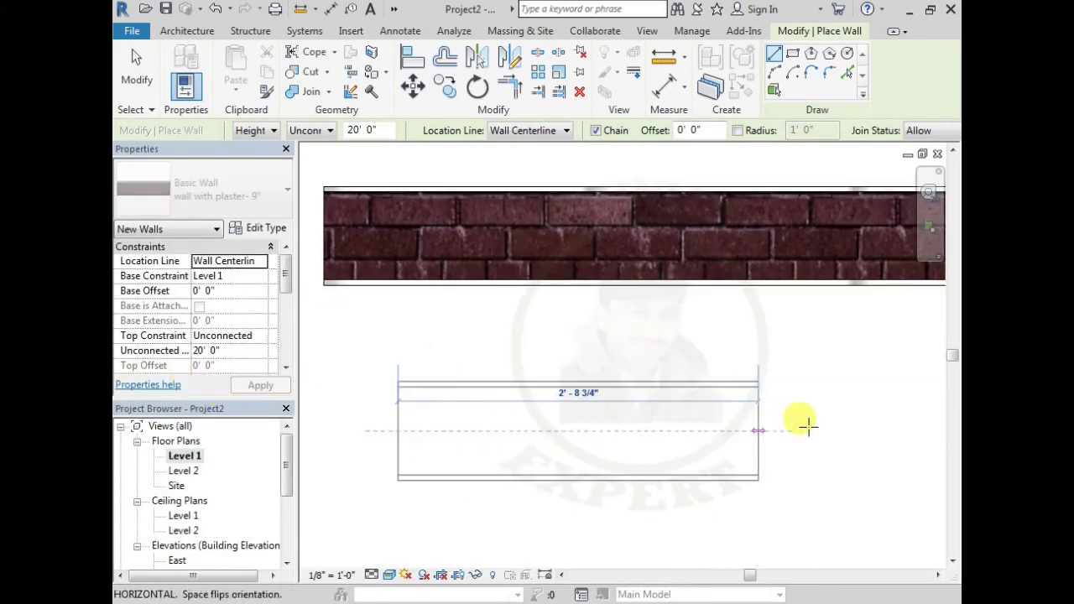
left_click(824, 430)
key("Escape")
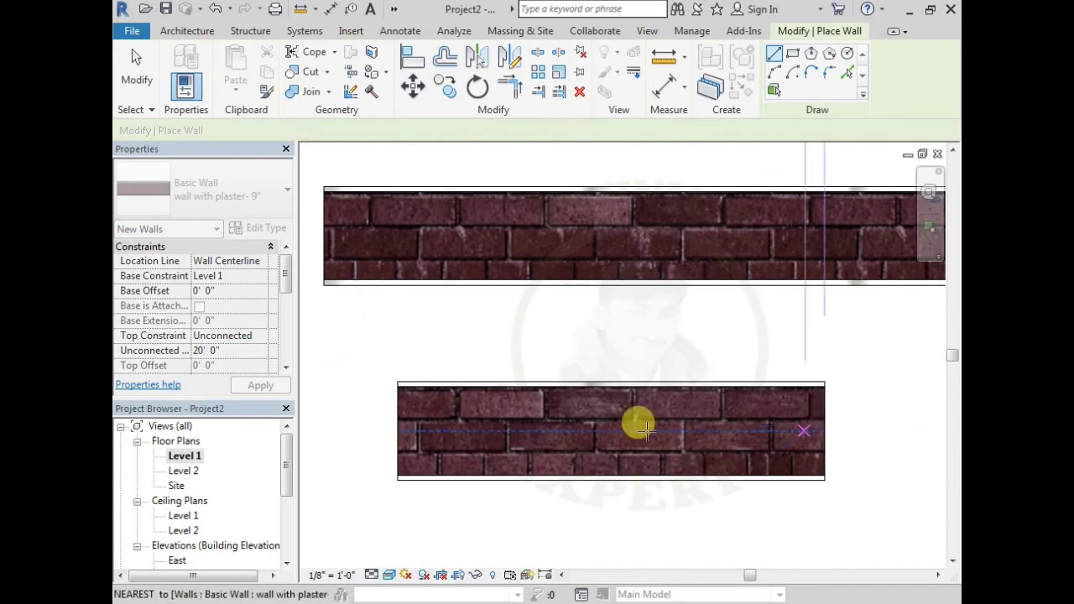
key("Escape")
scroll(431, 391, "up", 1)
middle_click_drag(441, 356, 444, 362)
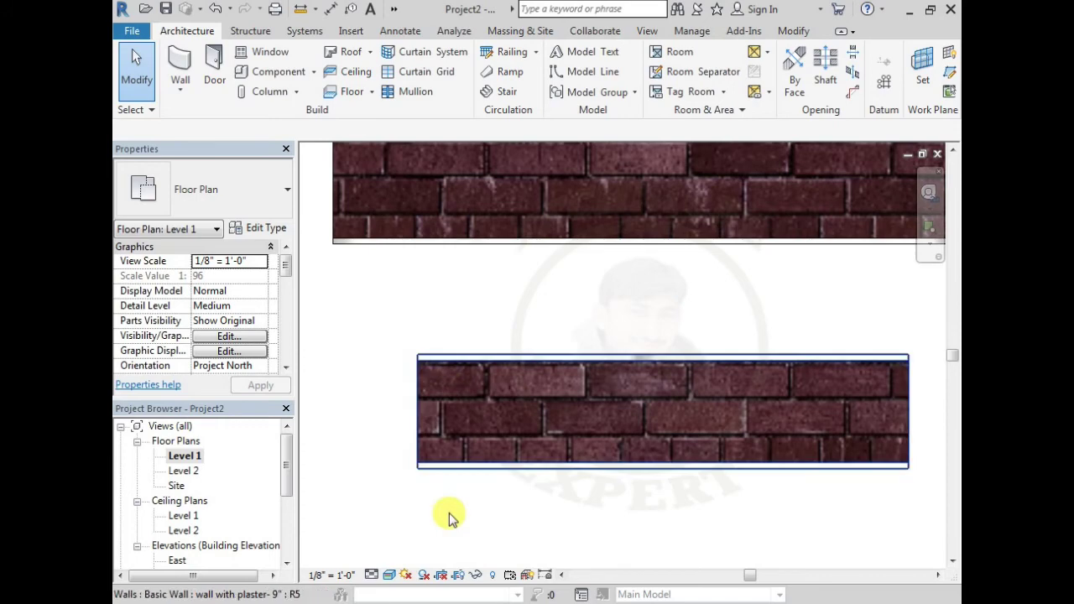
Switch to the default 3D view and delete the narrow wall in front.
left_click(393, 11)
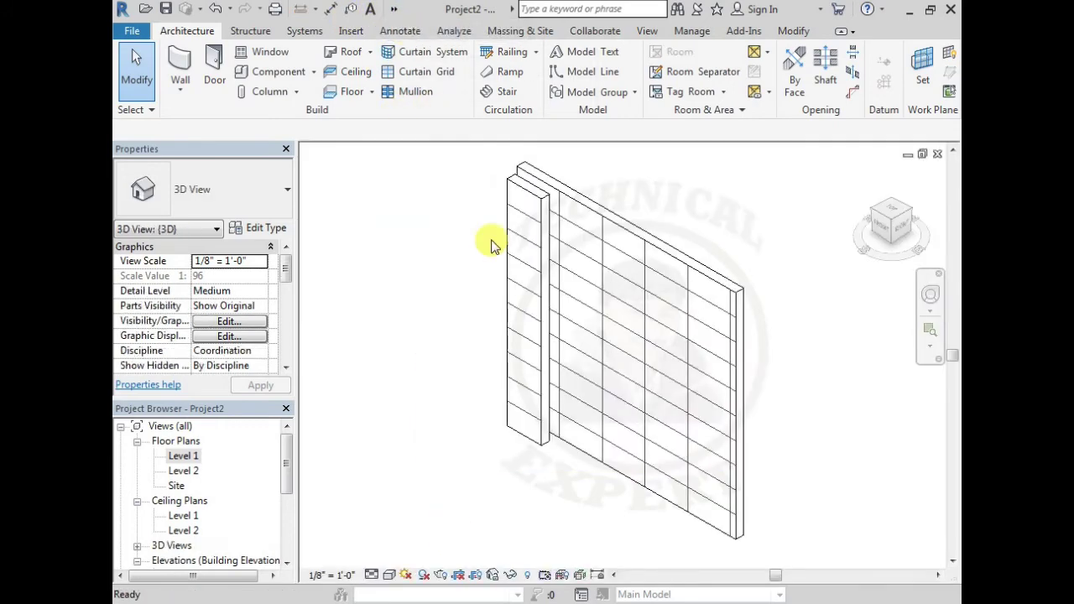
left_click(518, 352)
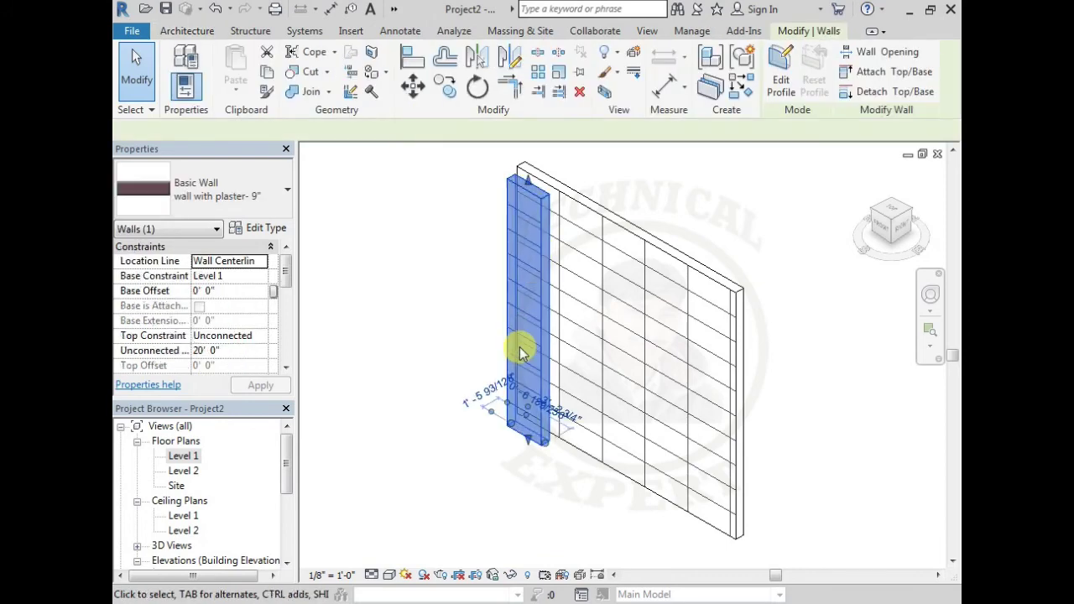
key("Delete")
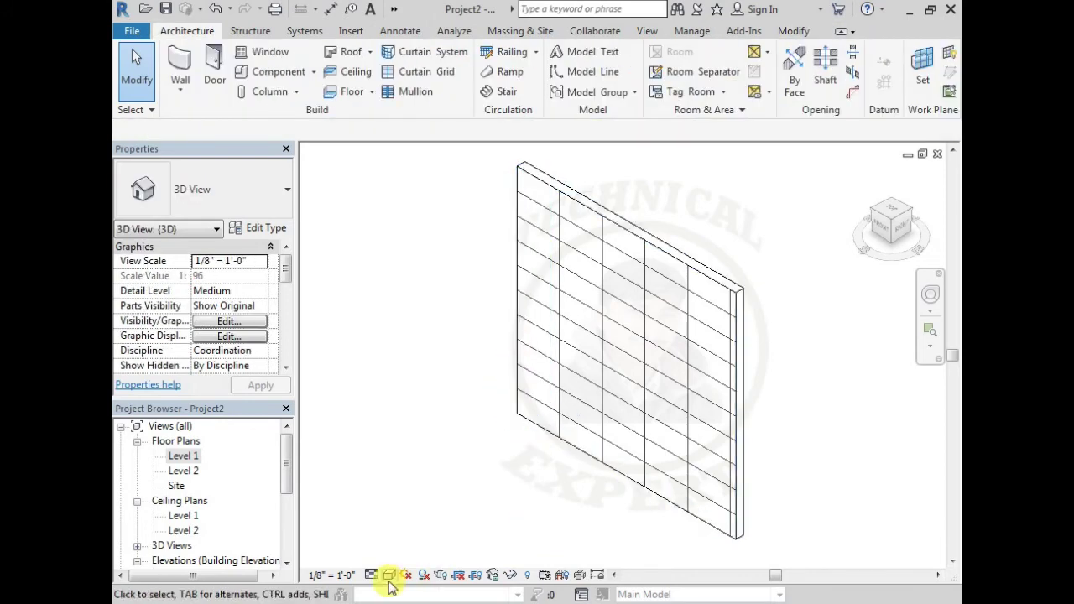
Display the wall Shaded at Medium detail, recentre the view, and select the plaster wall.
left_click(389, 576)
left_click(415, 541)
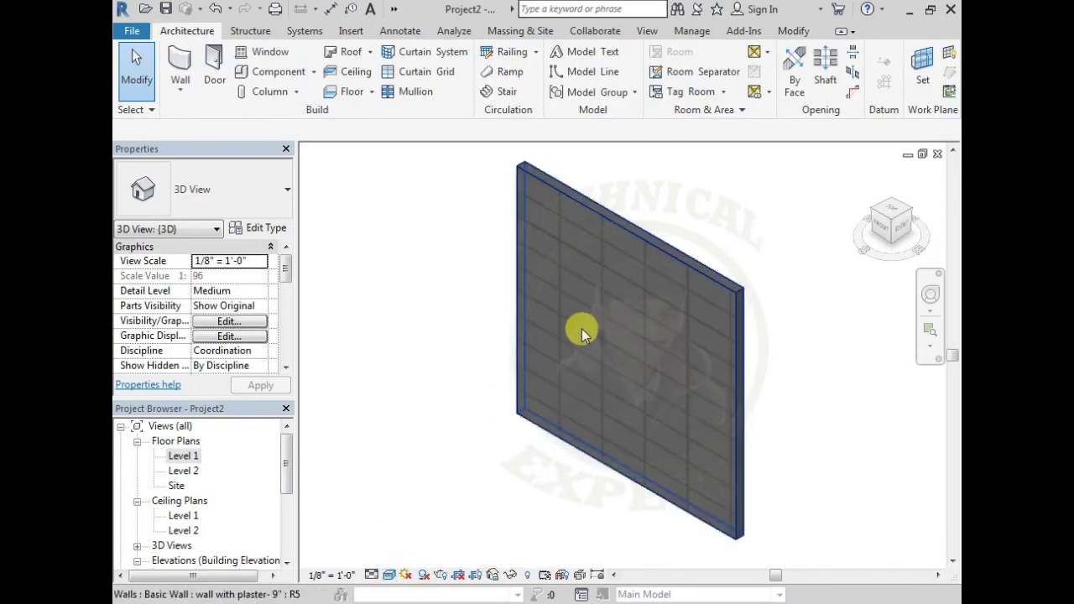
left_click(371, 575)
left_click(386, 537)
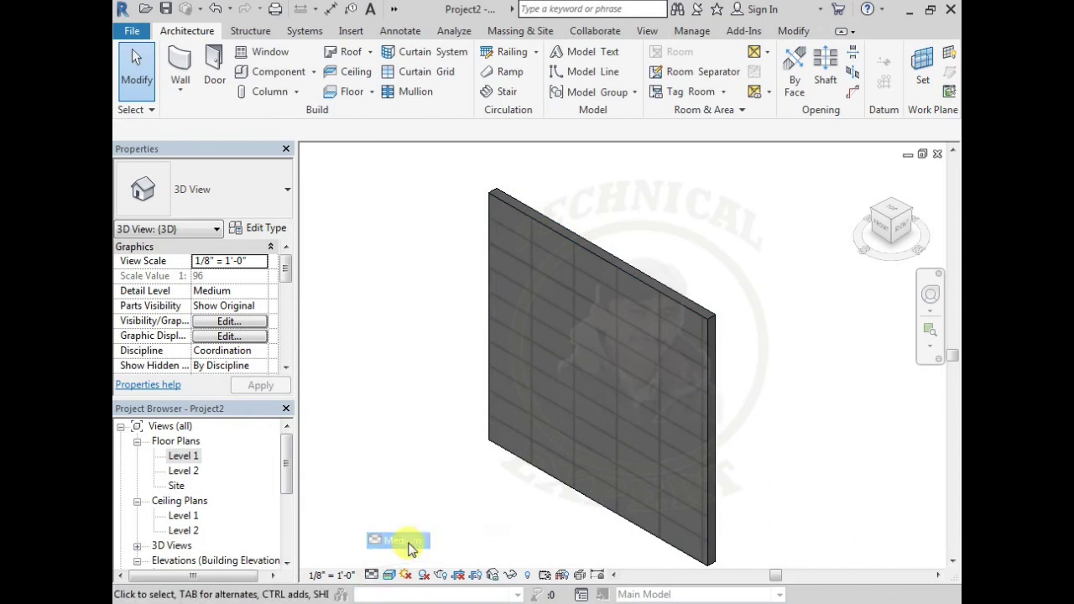
scroll(719, 297, "up", 3)
scroll(674, 311, "up", 2)
scroll(532, 355, "up", 3)
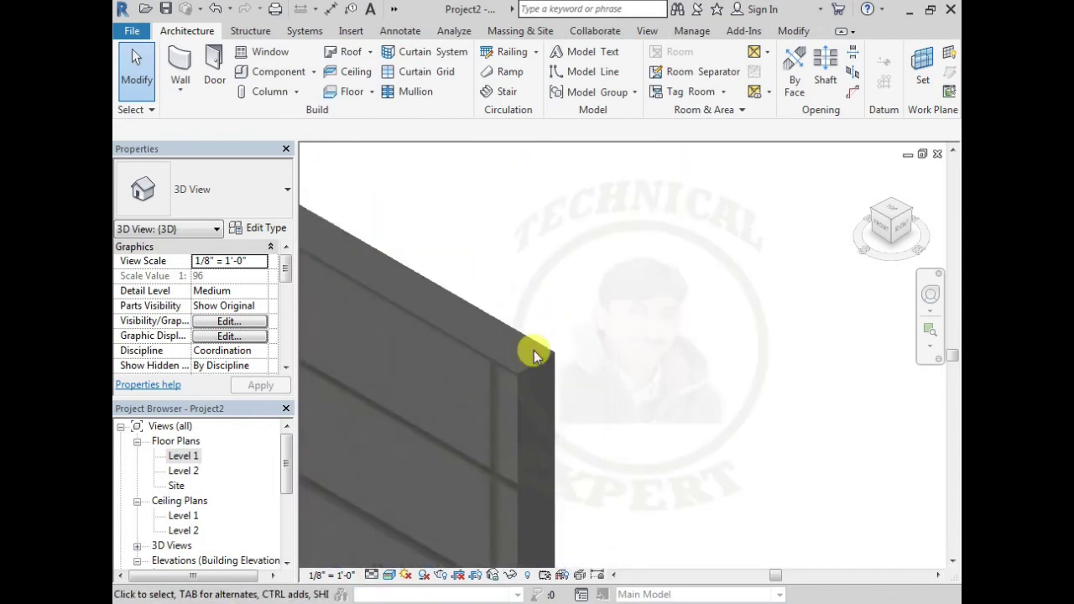
scroll(491, 400, "up", 1)
scroll(504, 386, "down", 2)
scroll(533, 373, "down", 2)
scroll(520, 378, "down", 2)
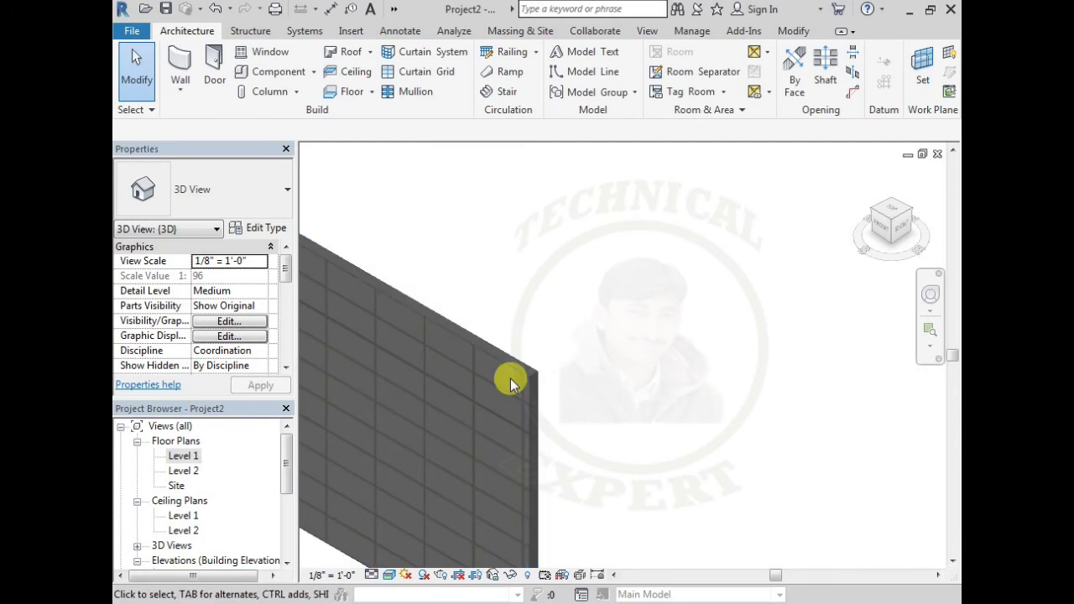
middle_click_drag(510, 379, 655, 390)
scroll(560, 344, "down", 2)
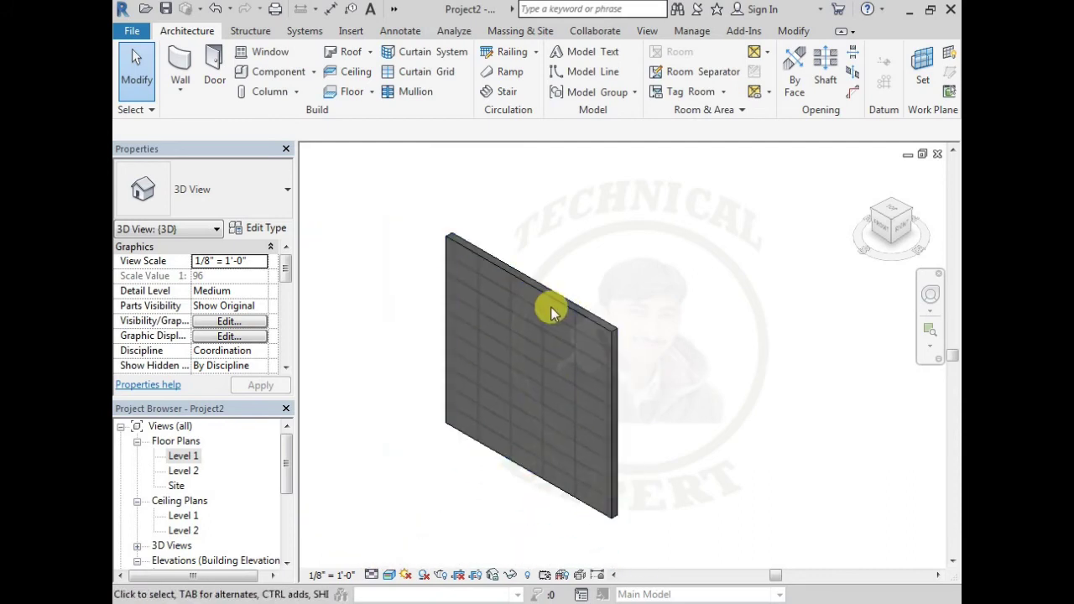
left_click(567, 313)
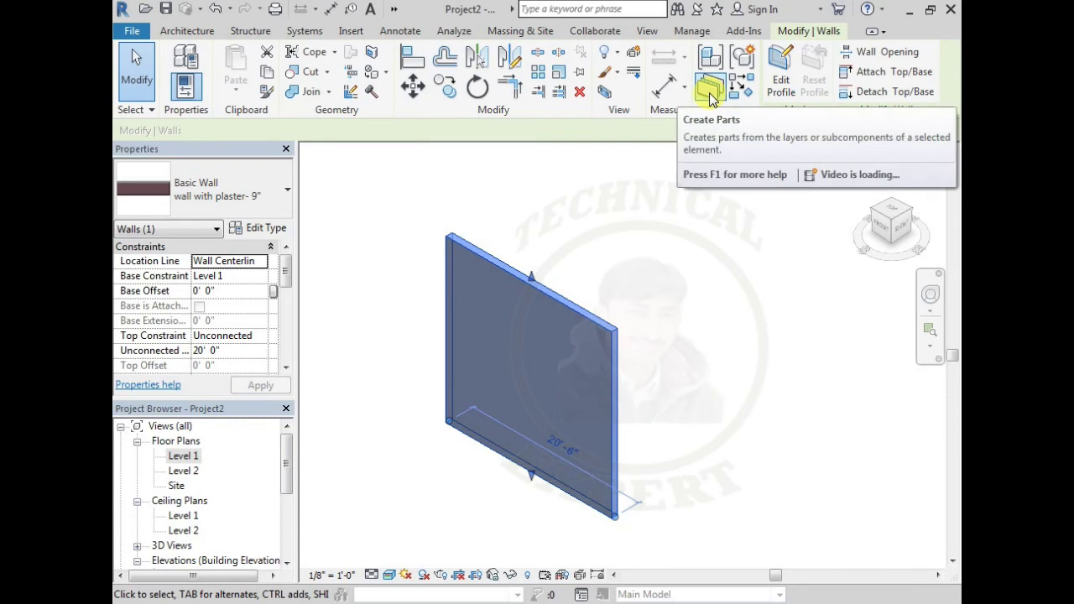
Run Create Parts on the plaster wall and zoom in to inspect its brick and tile parts.
left_click(710, 91)
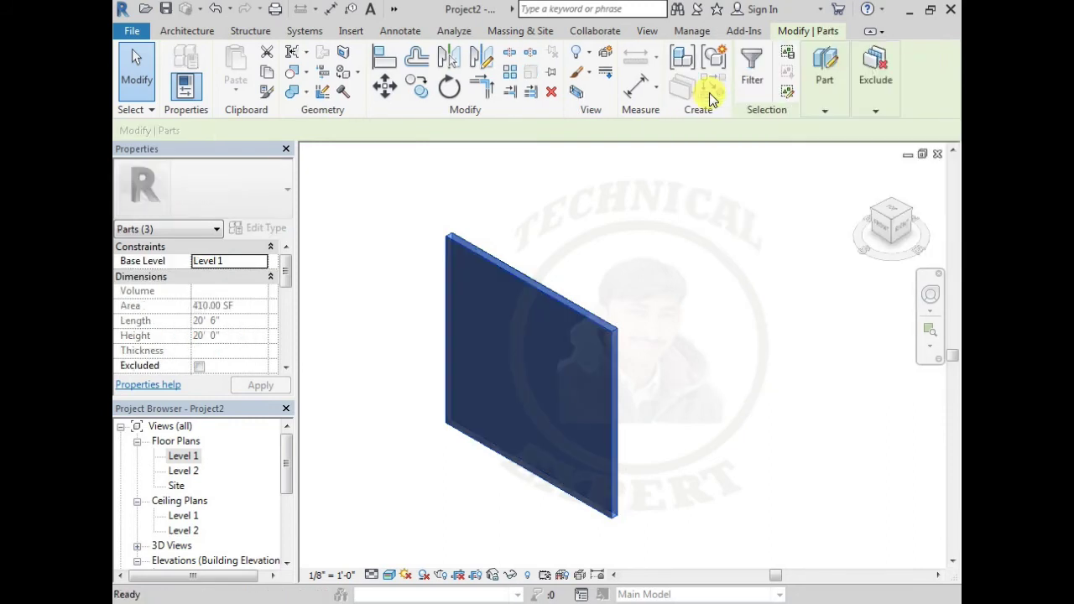
key("Escape")
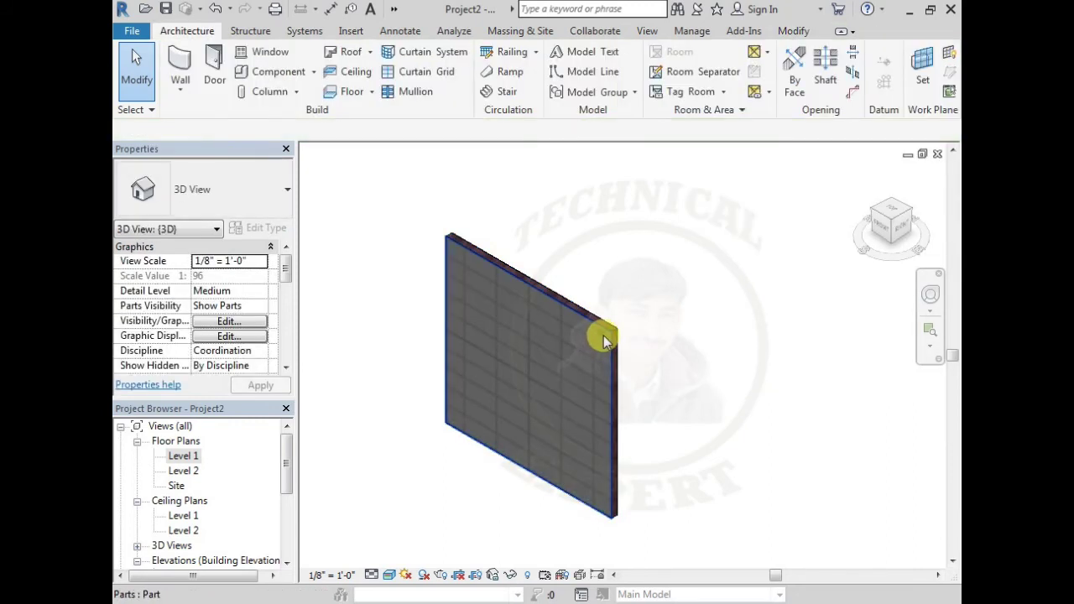
scroll(642, 311, "up", 2)
scroll(646, 298, "up", 3)
middle_click_drag(646, 295, 702, 326, "shift")
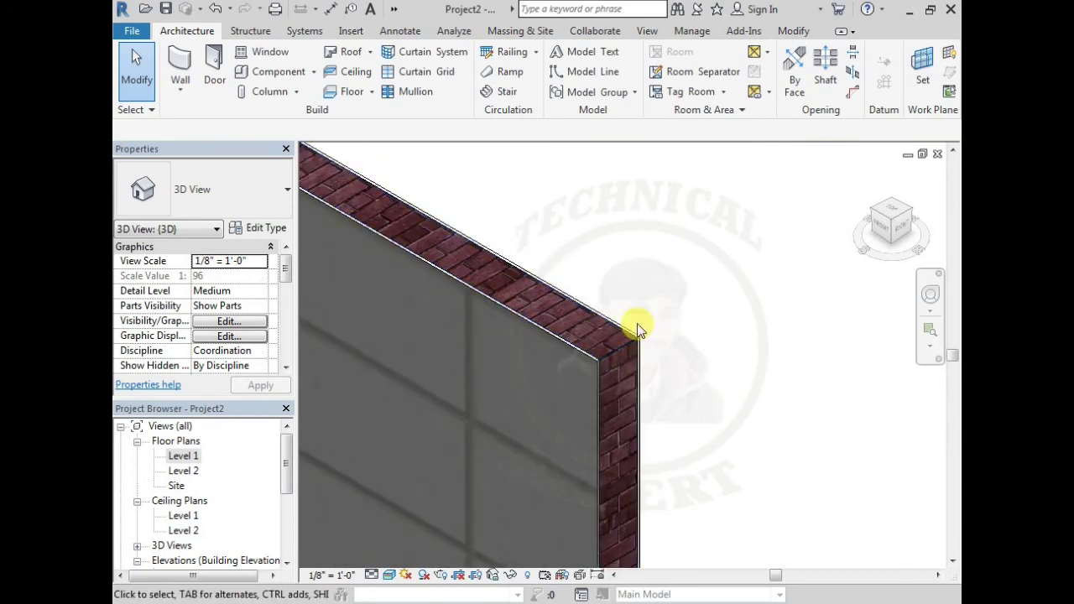
scroll(557, 374, "up", 3)
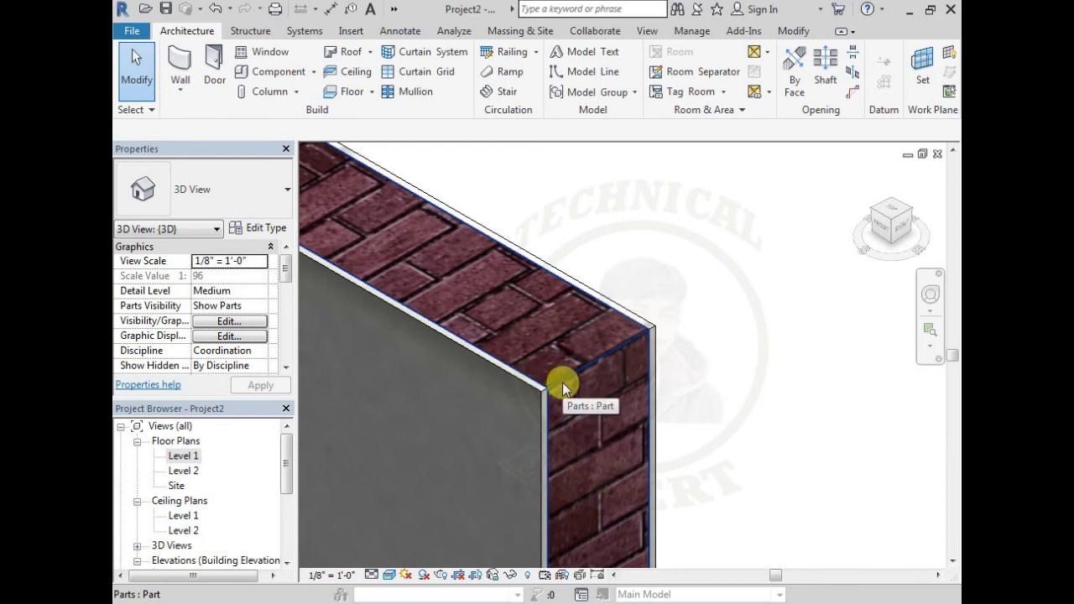
scroll(562, 382, "down", 2)
scroll(562, 381, "down", 2)
scroll(558, 374, "down", 2)
scroll(553, 376, "down", 1)
scroll(503, 398, "down", 1)
scroll(587, 361, "down", 2)
scroll(575, 387, "down", 1)
mouse_move(575, 387)
middle_mouse_down()
mouse_move(561, 345)
mouse_move(553, 380)
mouse_move(541, 344)
middle_mouse_up()
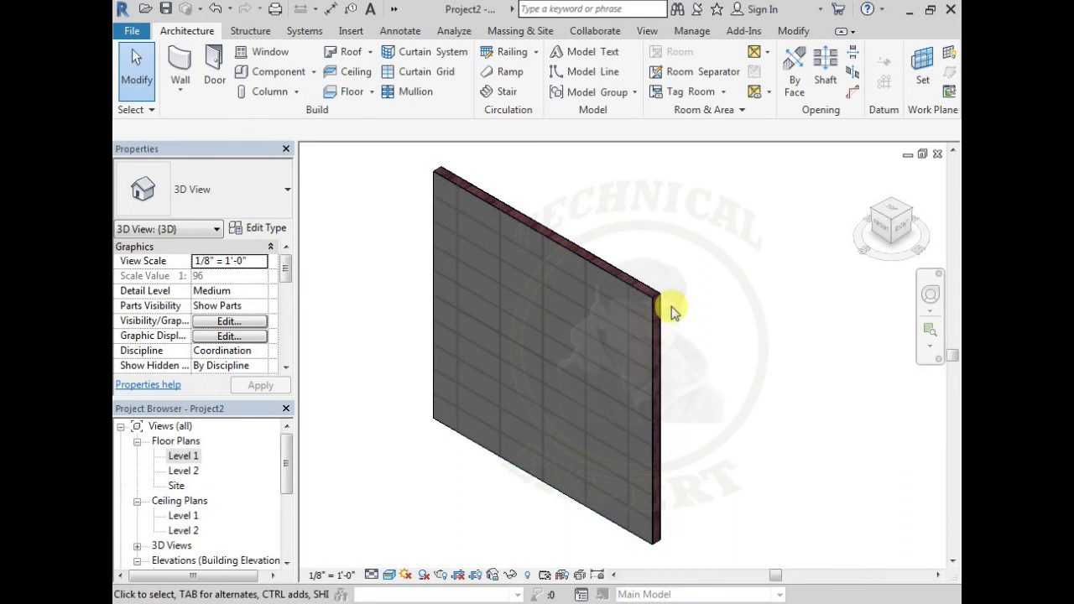
left_click(179, 63)
left_click(184, 180)
scroll(264, 269, "up", 3)
scroll(267, 282, "up", 3)
scroll(252, 279, "up", 1)
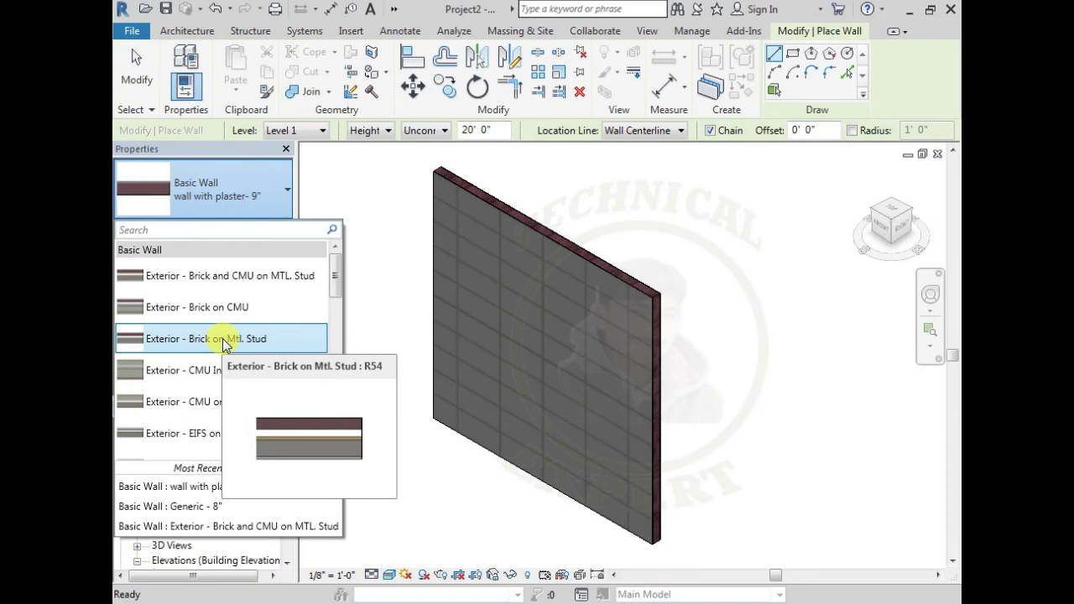
key("Escape")
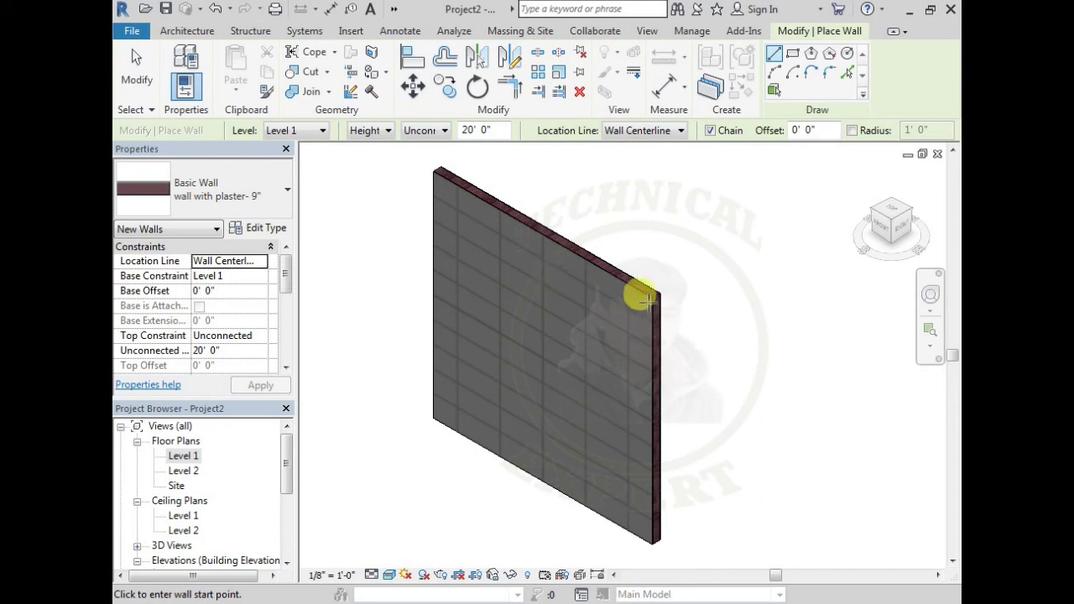
scroll(646, 298, "up", 1)
scroll(646, 298, "up", 1)
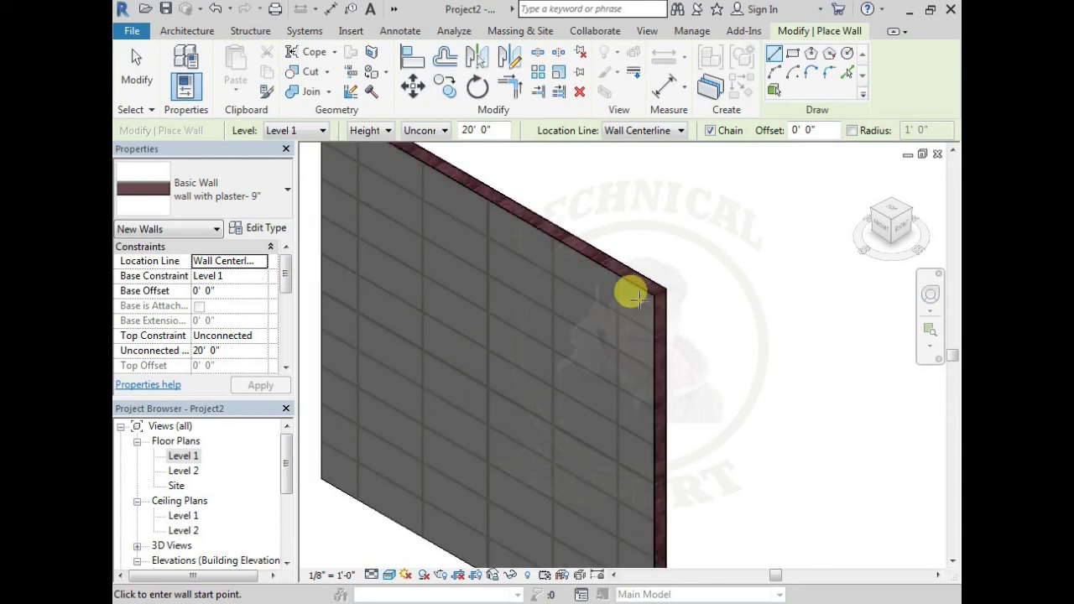
scroll(604, 279, "up", 1)
scroll(592, 277, "up", 1)
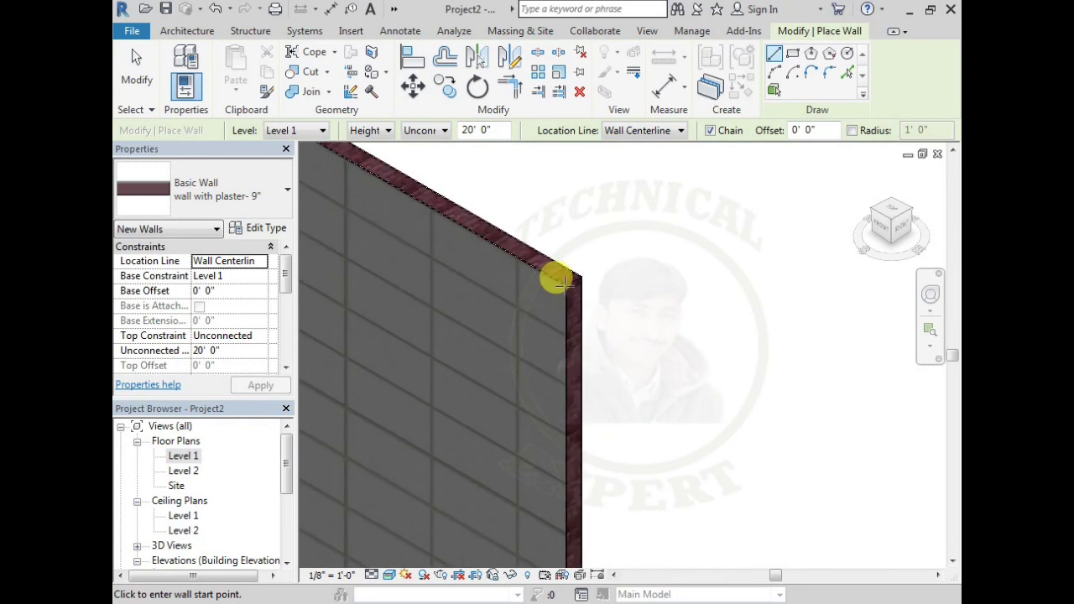
scroll(565, 284, "up", 1)
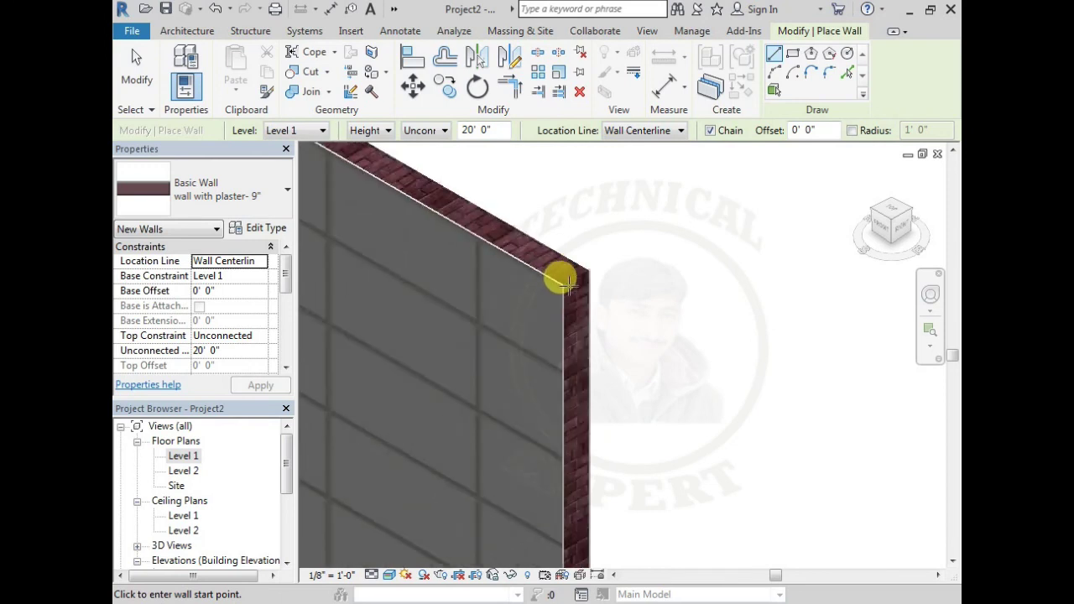
scroll(567, 286, "up", 1)
scroll(567, 286, "up", 1)
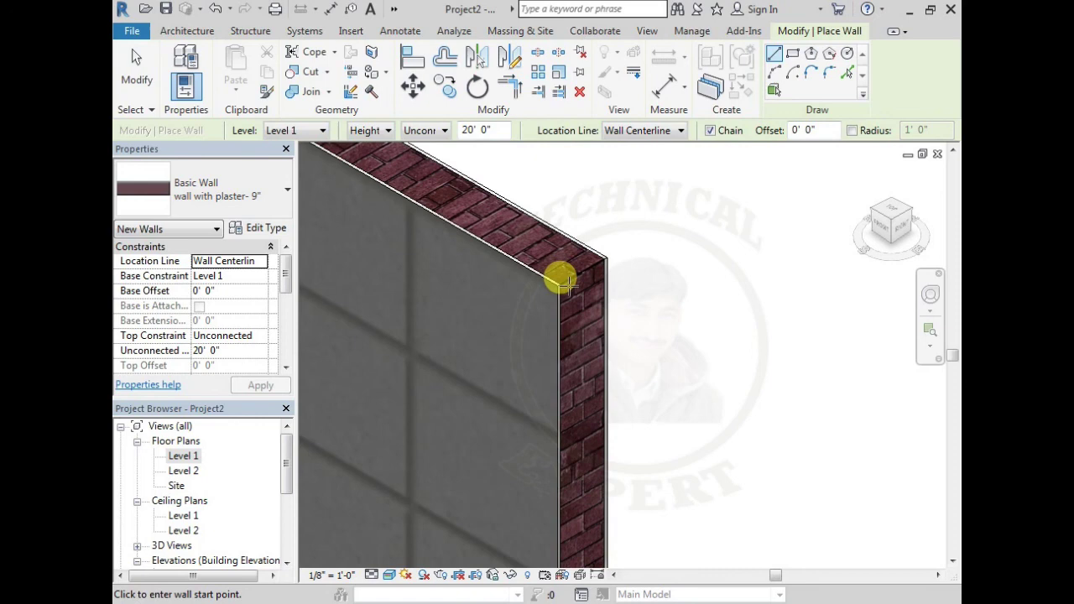
scroll(567, 286, "down", 1)
scroll(567, 285, "down", 1)
scroll(567, 286, "down", 1)
scroll(567, 285, "down", 1)
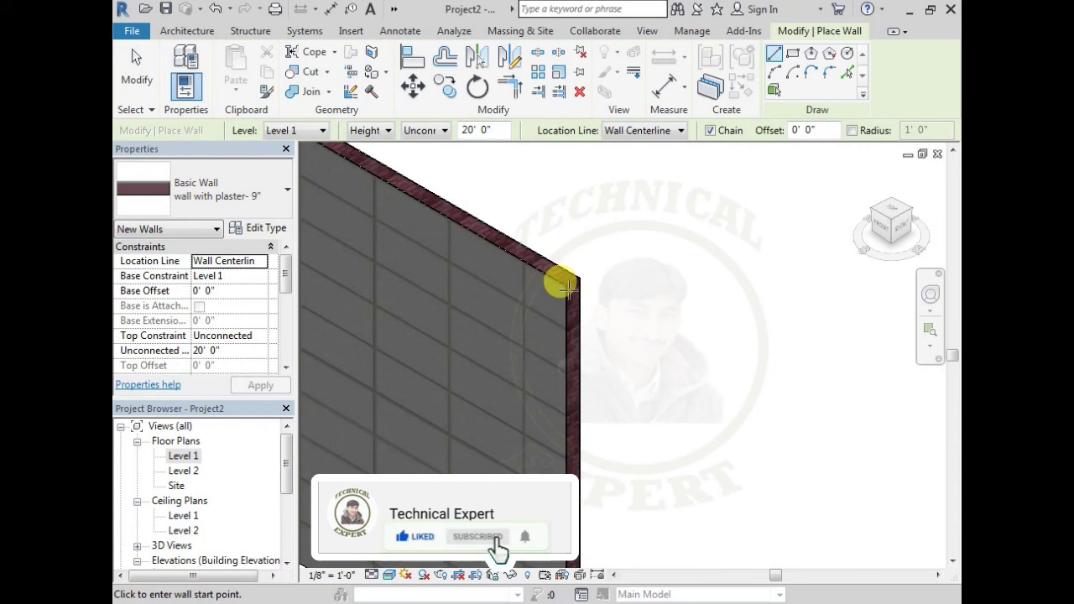
scroll(567, 288, "down", 1)
scroll(545, 306, "down", 1)
scroll(541, 317, "down", 1)
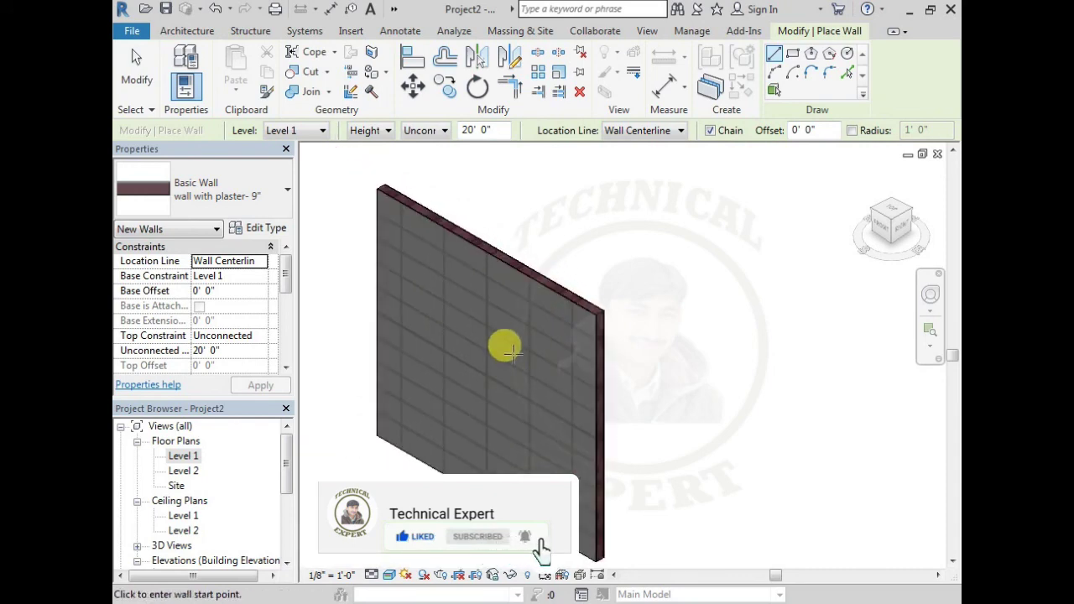
key("Escape")
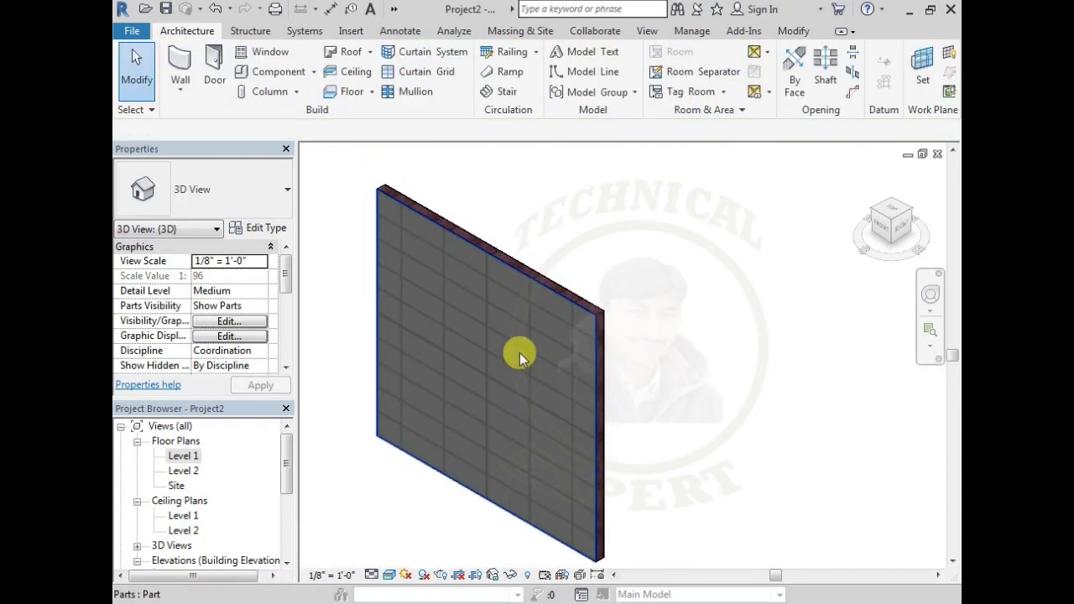